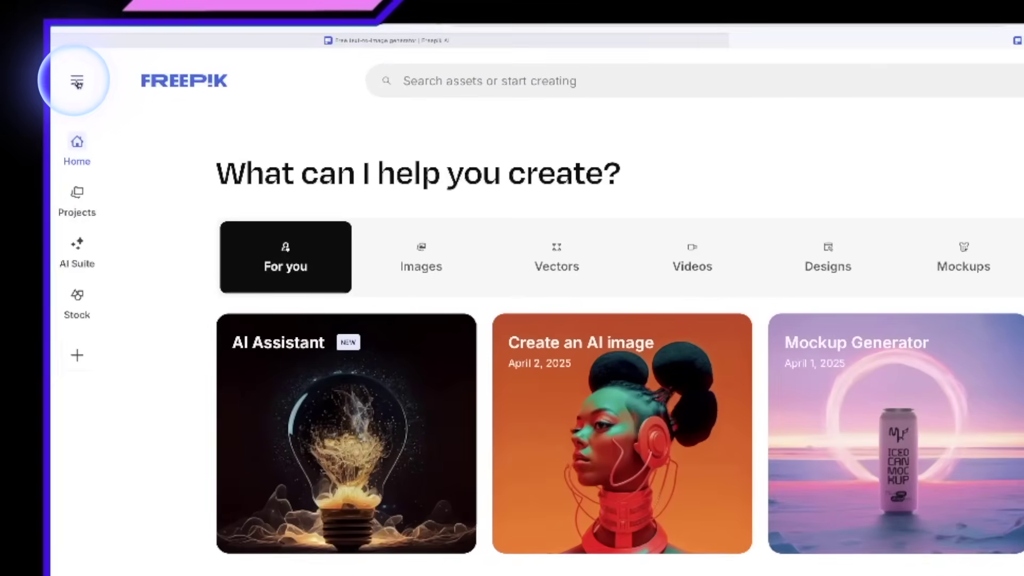
- Open the AI Assistant from the AI Suite tools in the site navigation
{"action": "left_click", "coordinate": [77, 83]}
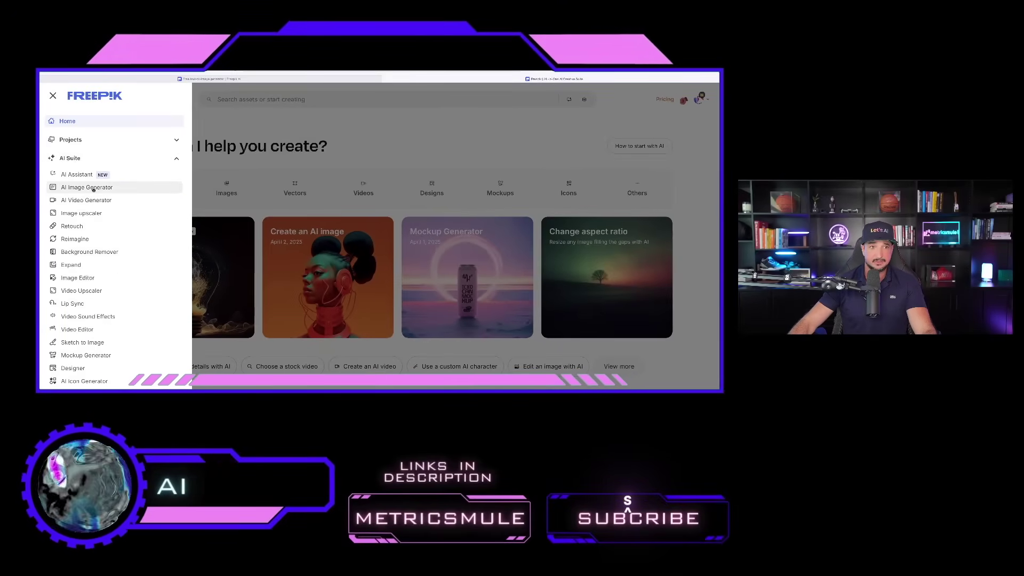
{"action": "left_click", "coordinate": [53, 97]}
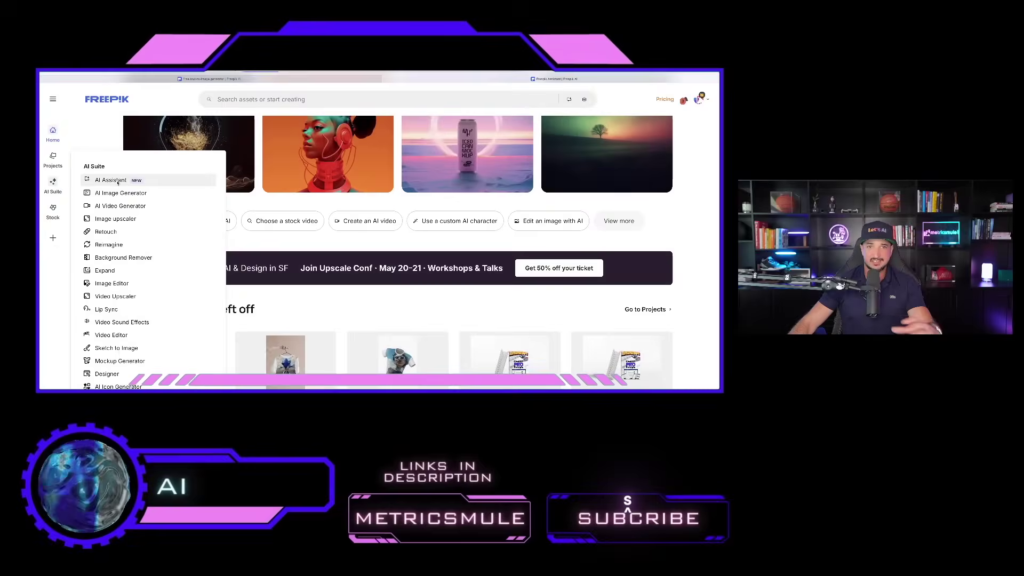
{"action": "left_click", "coordinate": [103, 219]}
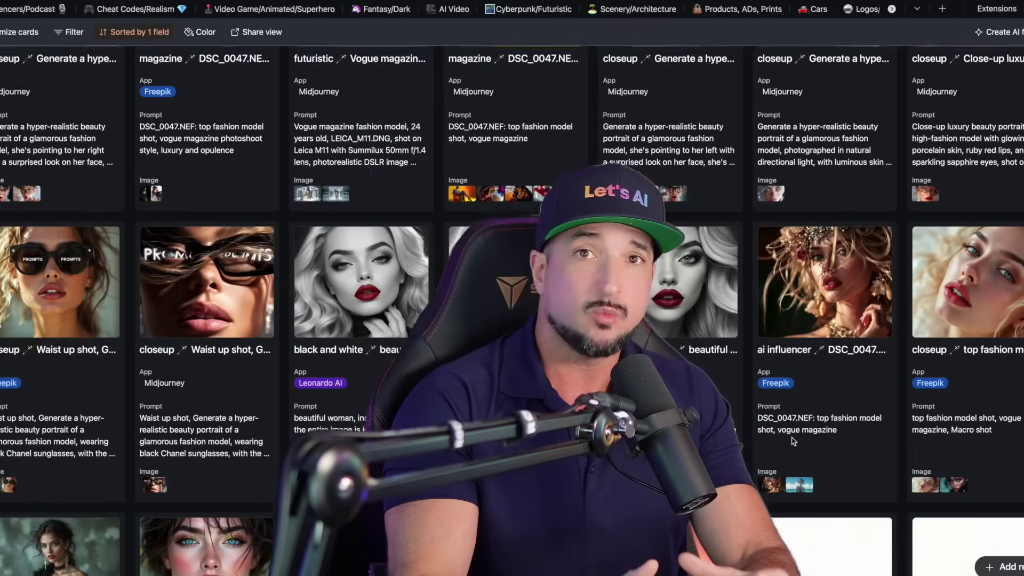
{"action": "scroll", "coordinate": [390, 354], "scroll_direction": "down", "scroll_amount": 10}
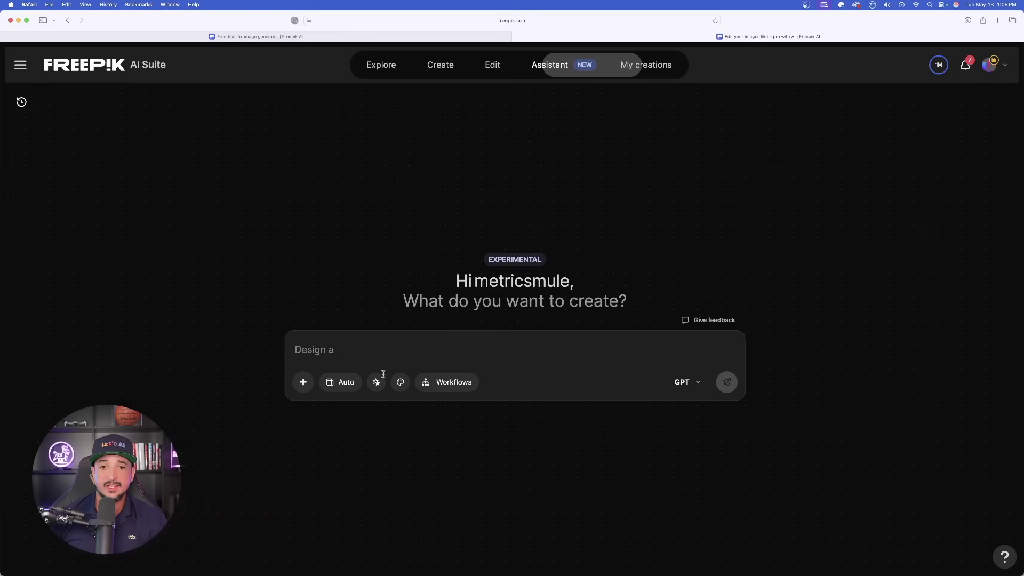
{"action": "left_click", "coordinate": [438, 382]}
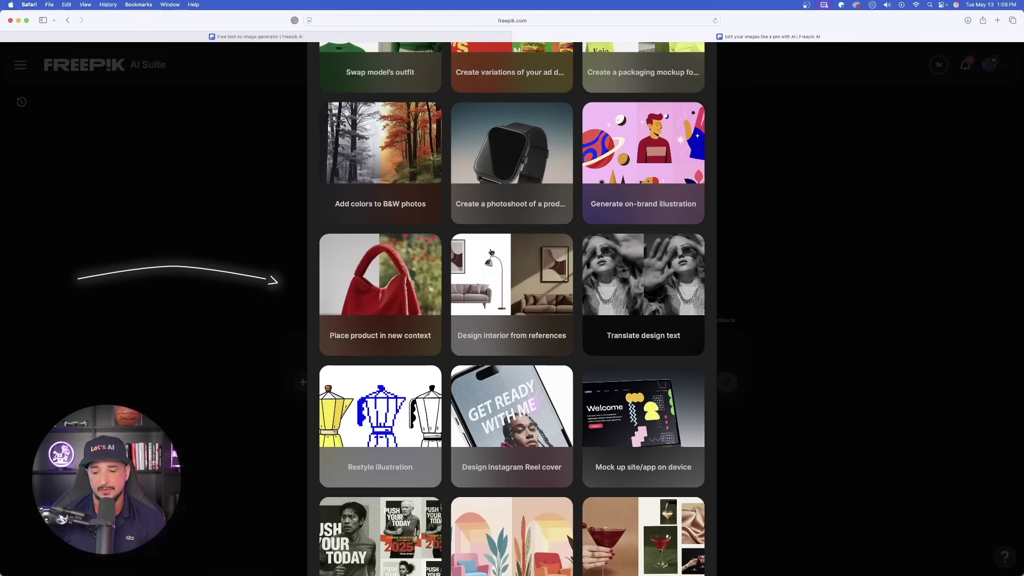
{"action": "key", "text": "super+minus"}
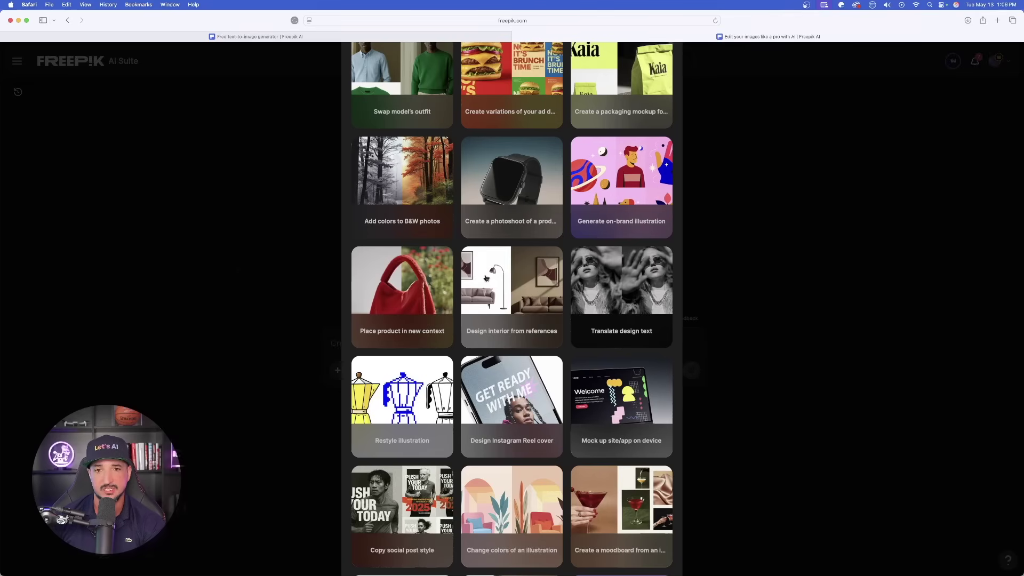
{"action": "key", "text": "super+minus"}
{"action": "key", "text": "super+minus"}
{"action": "key", "text": "super+minus"}
{"action": "key", "text": "super+minus"}
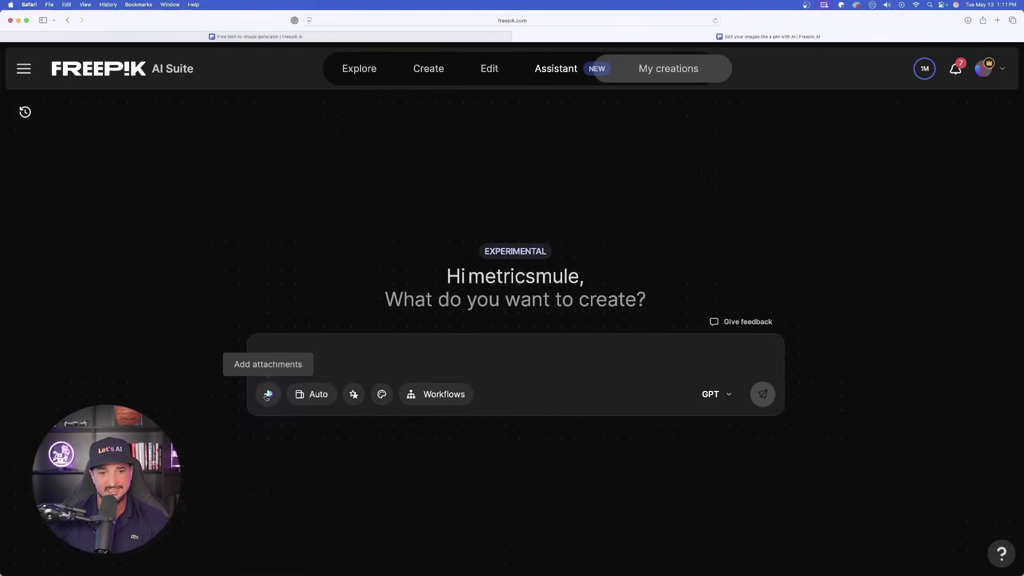
- Start a Composition attachment and upload the brain-lightbulb sketch onto a Square canvas
{"action": "left_click", "coordinate": [268, 394]}
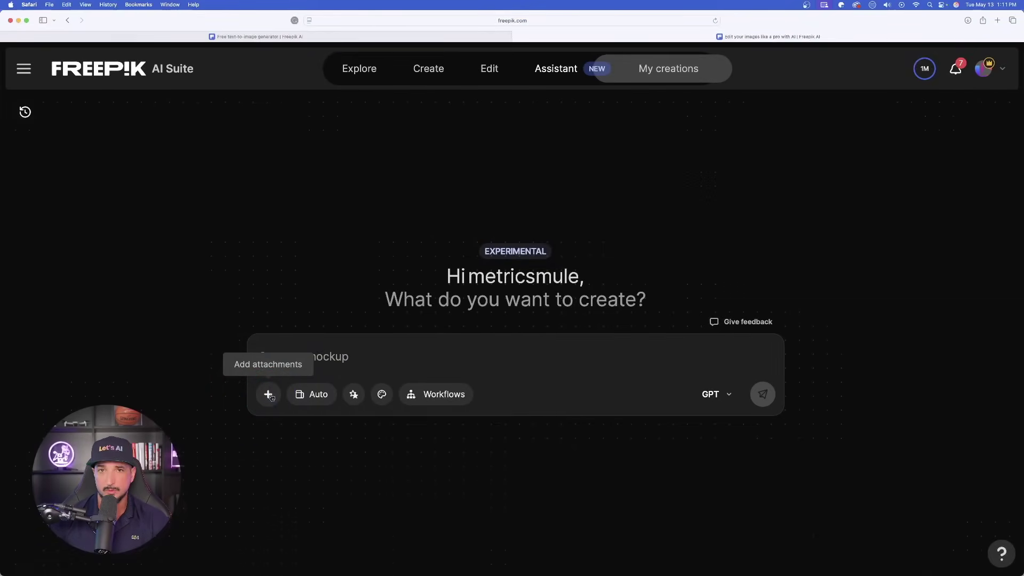
{"action": "left_click", "coordinate": [269, 395]}
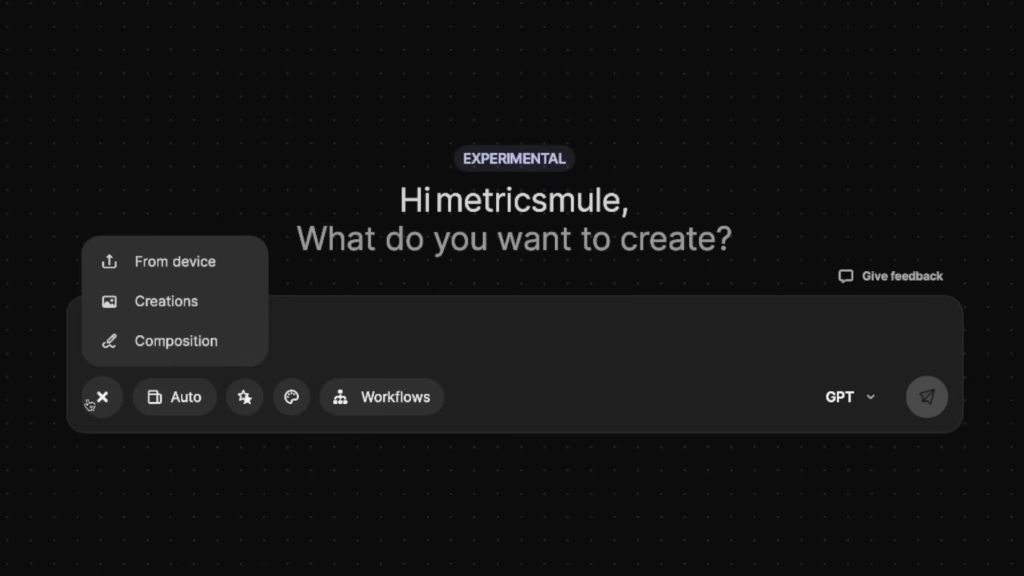
{"action": "left_click", "coordinate": [165, 344]}
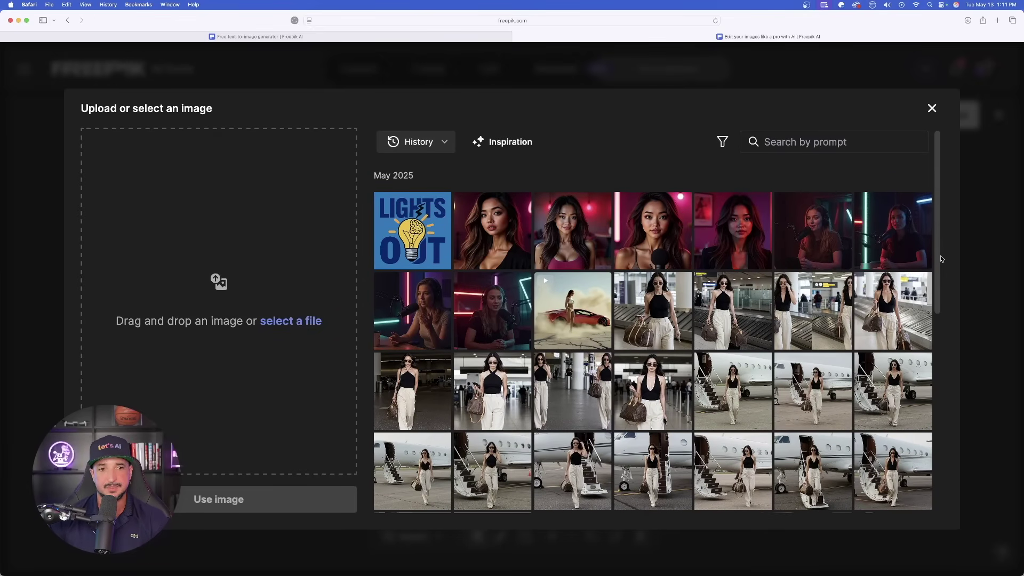
{"action": "left_click_drag", "start_coordinate": [3, 277], "coordinate": [216, 252]}
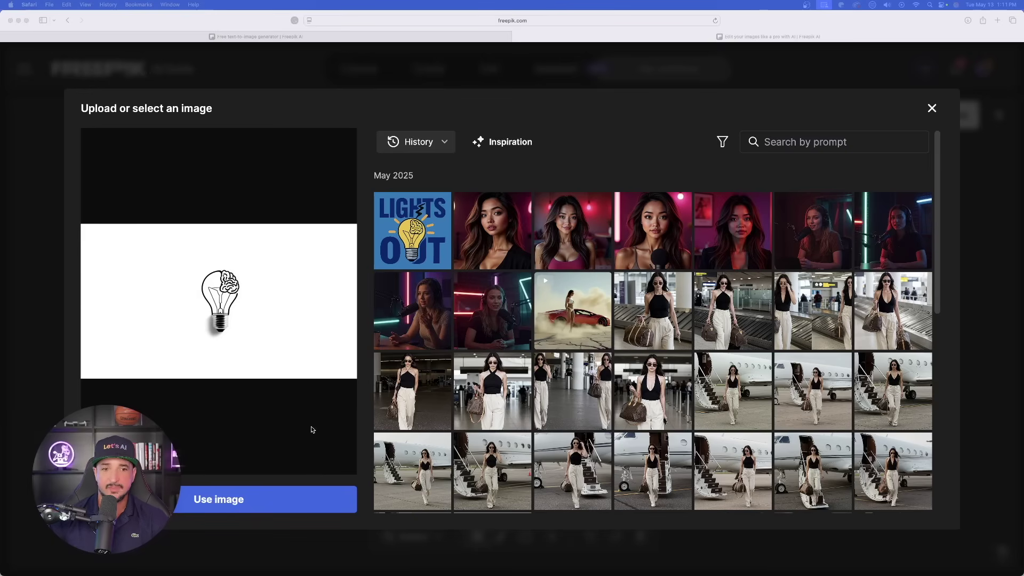
{"action": "left_click", "coordinate": [239, 501]}
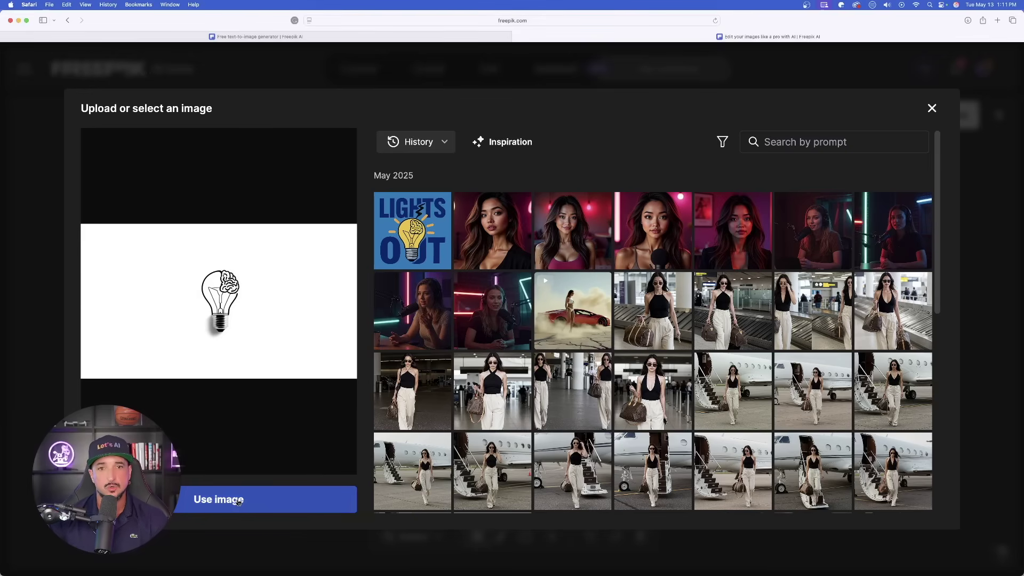
{"action": "left_click", "coordinate": [235, 502]}
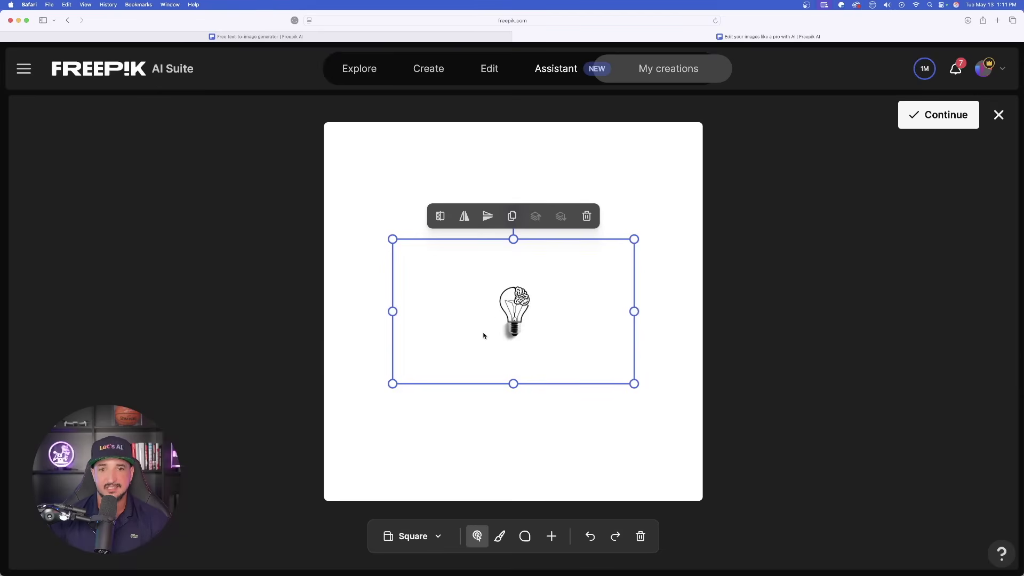
- Move and enlarge the lightbulb sketch, comparing it against the original file in Preview
{"action": "left_click_drag", "start_coordinate": [483, 335], "coordinate": [465, 335]}
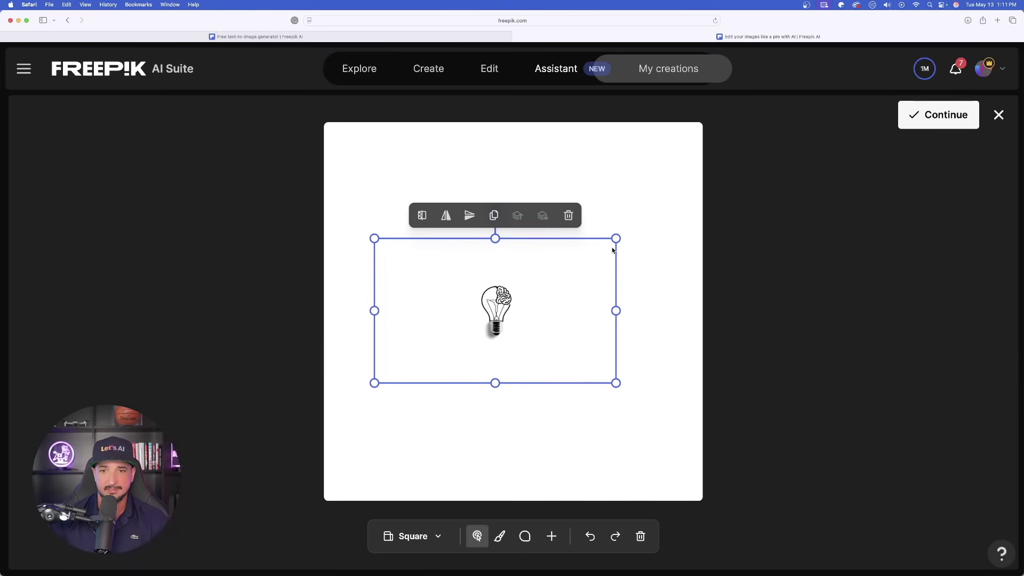
{"action": "left_click_drag", "start_coordinate": [615, 239], "coordinate": [673, 206]}
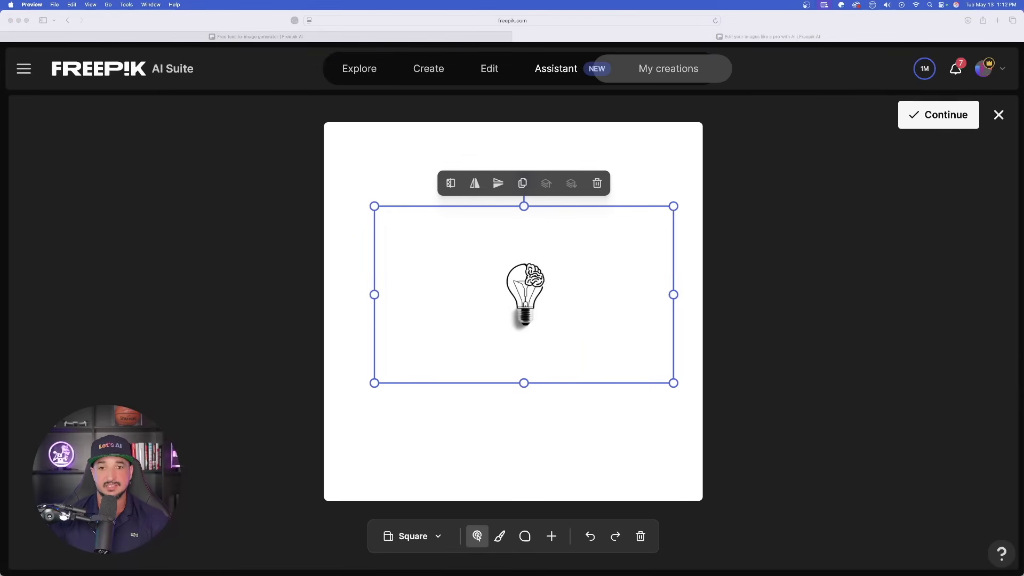
{"action": "left_click_drag", "start_coordinate": [1023, 130], "coordinate": [411, 121]}
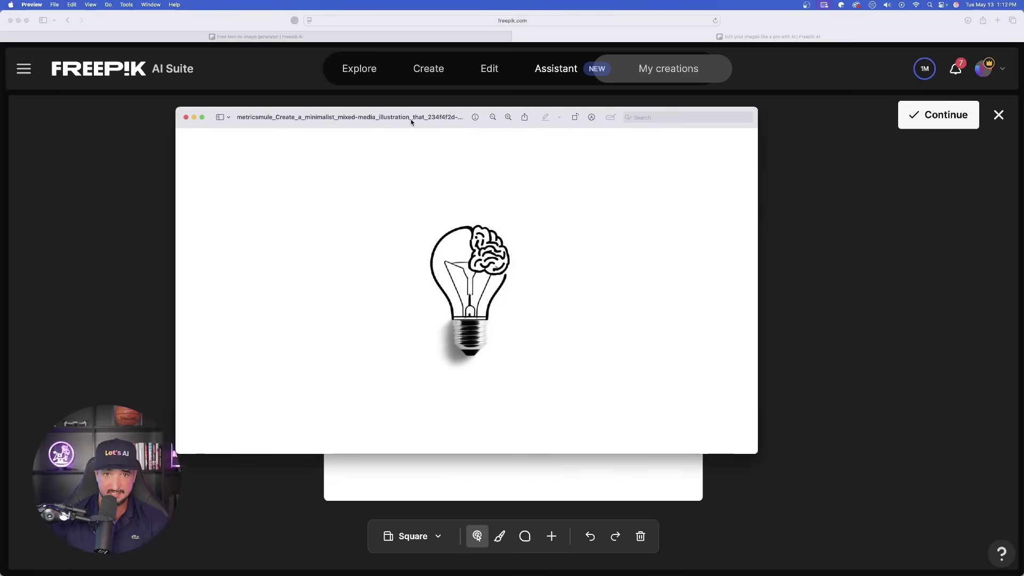
{"action": "left_click_drag", "start_coordinate": [330, 122], "coordinate": [320, 123]}
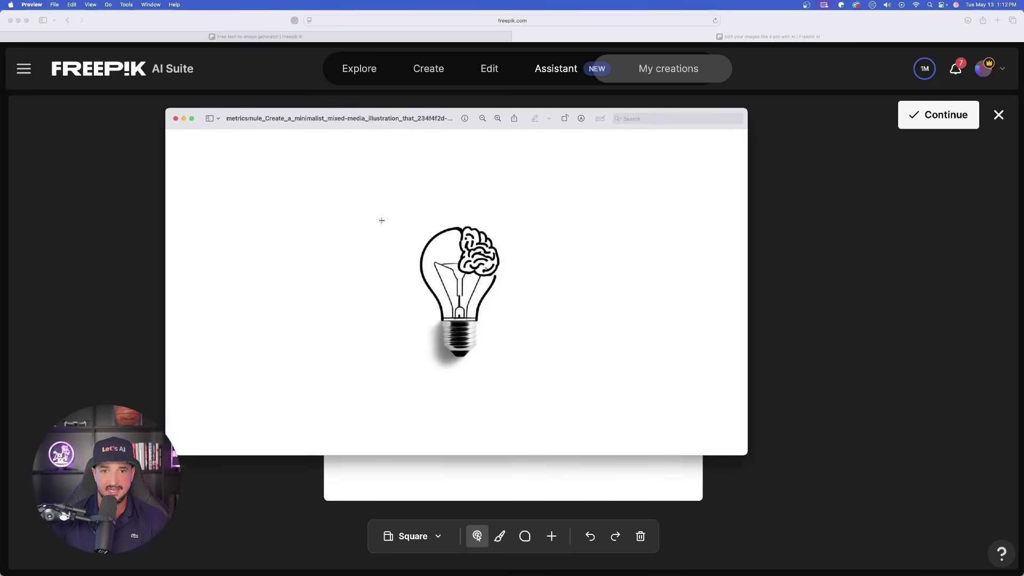
{"action": "left_click", "coordinate": [301, 125]}
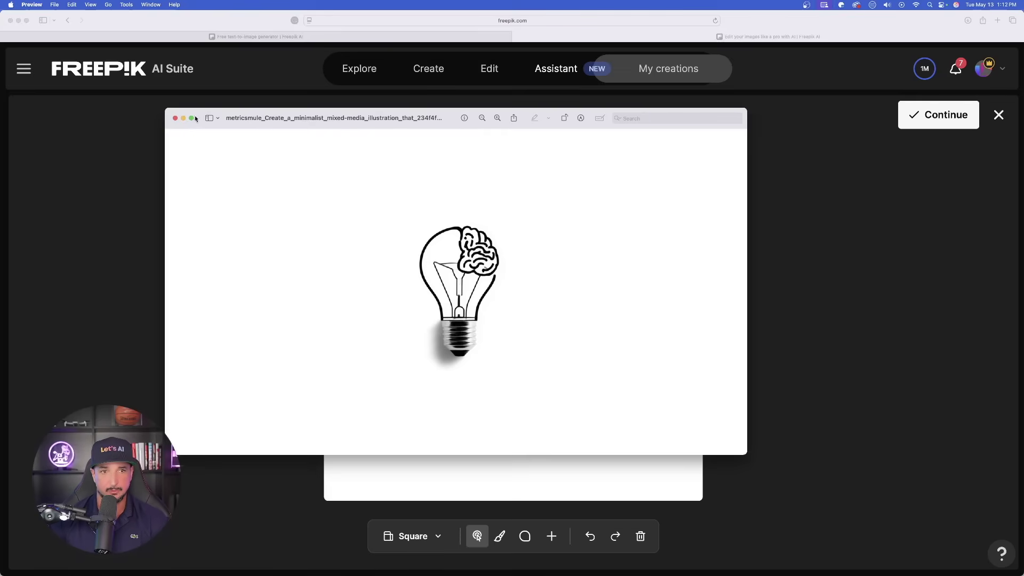
{"action": "left_click", "coordinate": [174, 118]}
{"action": "left_click", "coordinate": [514, 288]}
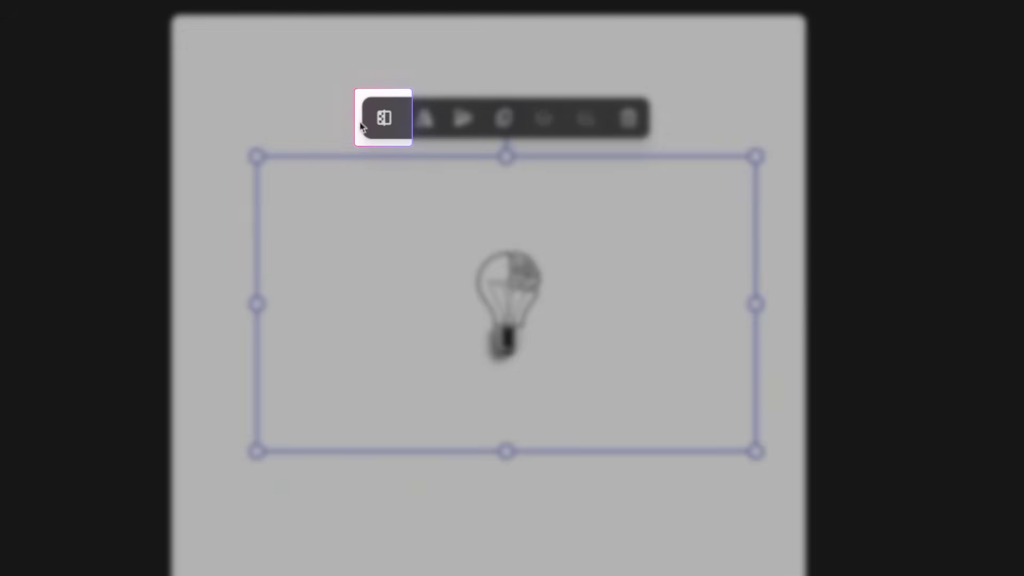
- Remove the sketch's background and reposition the bulb on the canvas
{"action": "left_click", "coordinate": [386, 120]}
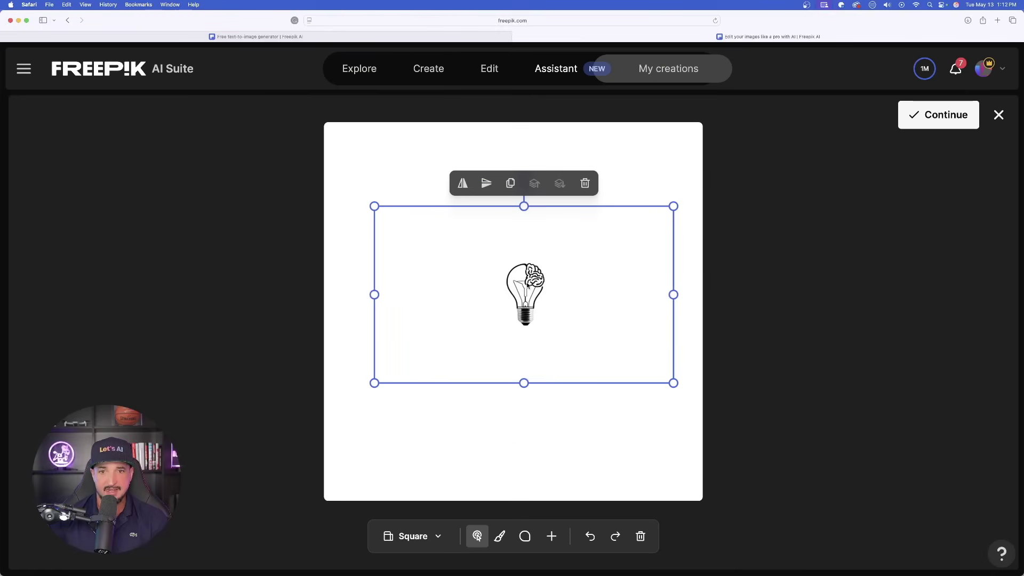
{"action": "mouse_move", "coordinate": [528, 284]}
{"action": "left_mouse_down"}
{"action": "mouse_move", "coordinate": [589, 277]}
{"action": "mouse_move", "coordinate": [519, 290]}
{"action": "mouse_move", "coordinate": [521, 299]}
{"action": "left_mouse_up"}
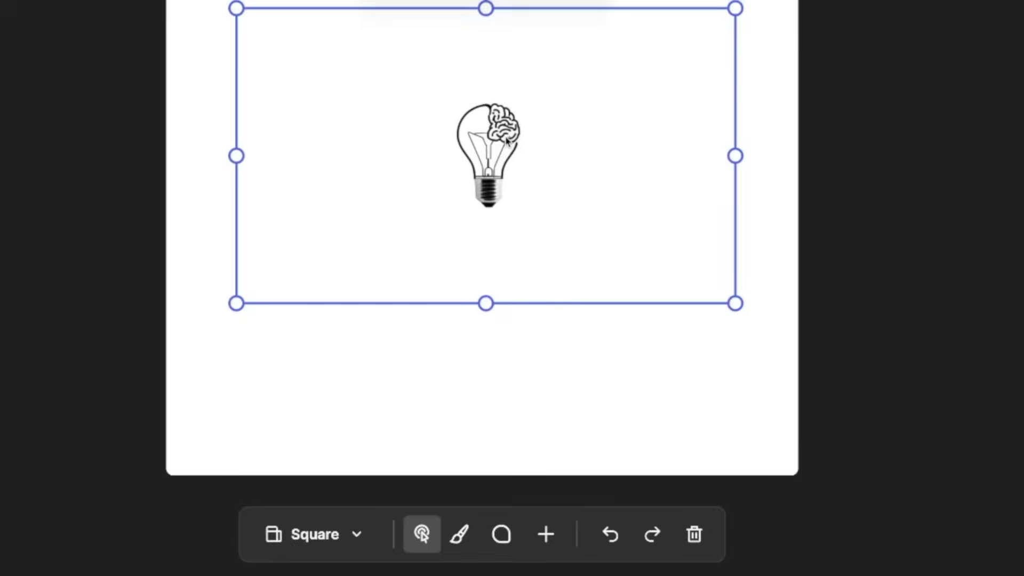
{"action": "scroll", "coordinate": [530, 309], "scroll_direction": "up", "scroll_amount": 3}
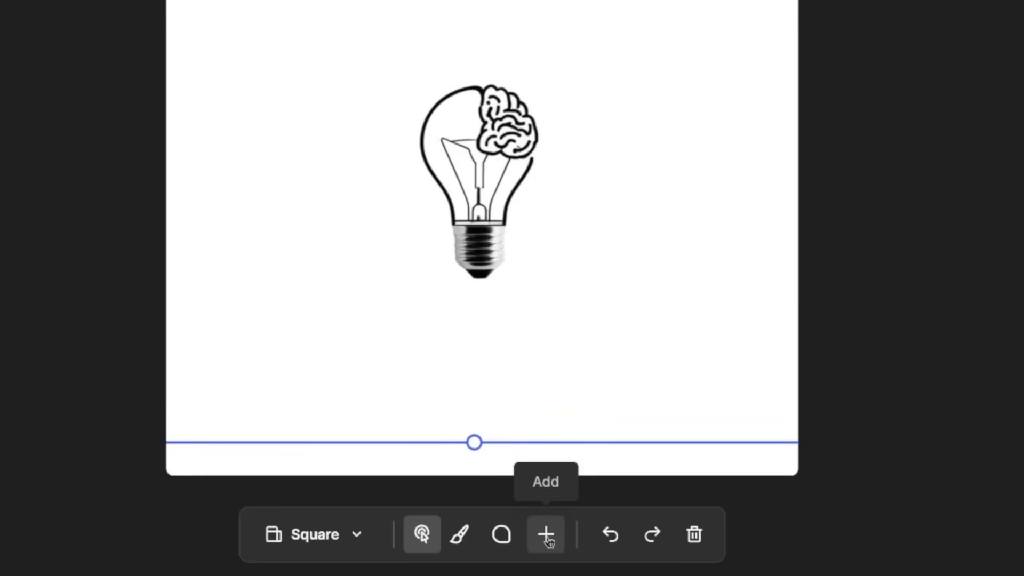
- Search shapes and icons for 'light' and add the yellow rayed lightbulb icon
{"action": "left_click", "coordinate": [548, 541]}
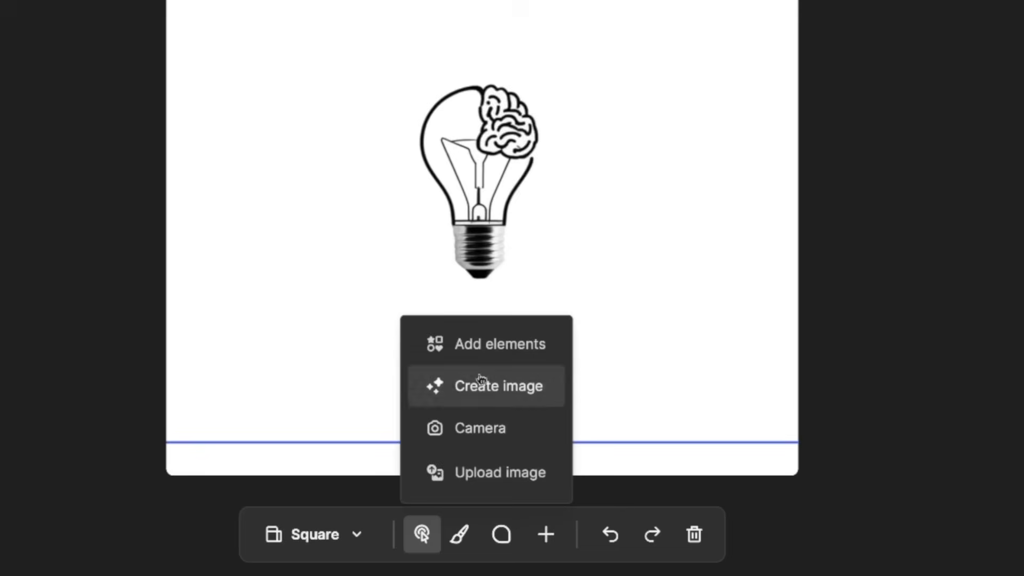
{"action": "left_click", "coordinate": [525, 357]}
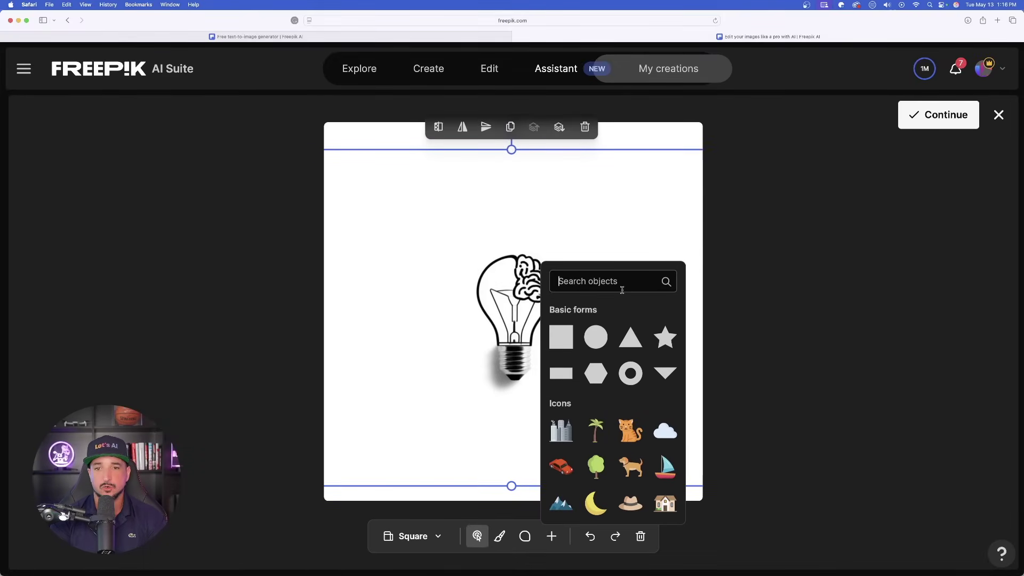
{"action": "type", "text": "li"}
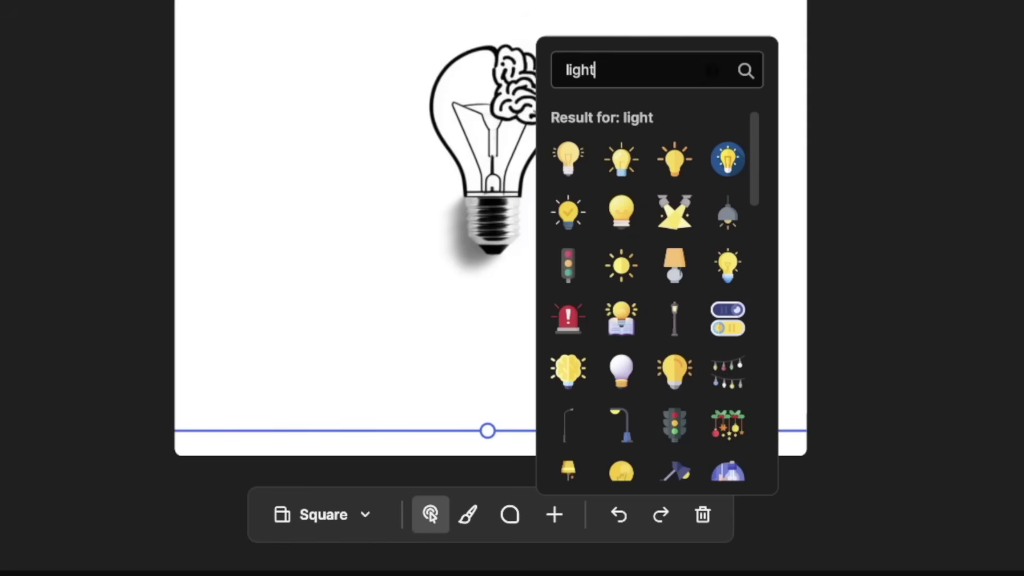
{"action": "type", "text": "ght"}
{"action": "scroll", "coordinate": [667, 224], "scroll_direction": "down", "scroll_amount": 4}
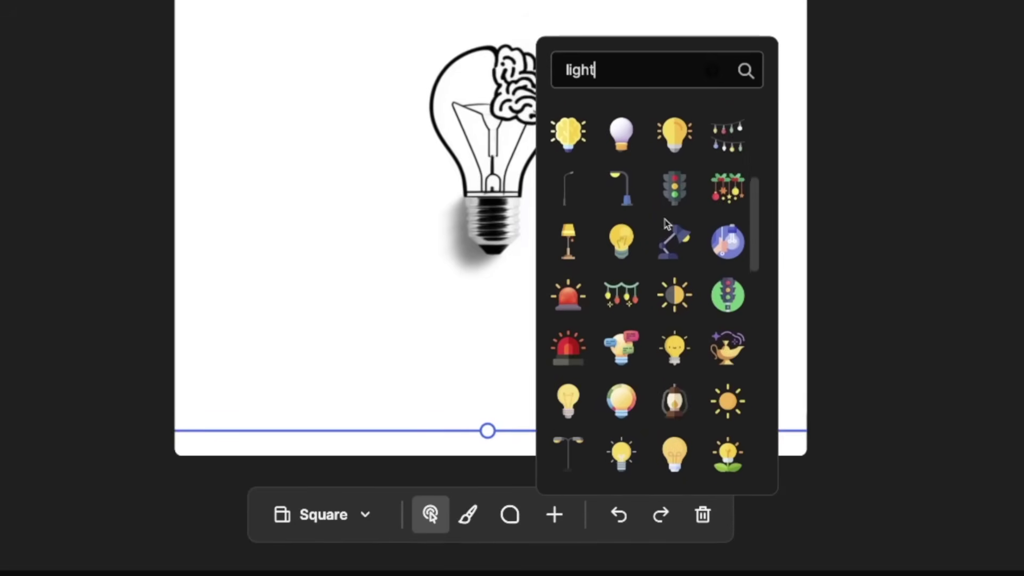
{"action": "scroll", "coordinate": [666, 224], "scroll_direction": "up", "scroll_amount": 5}
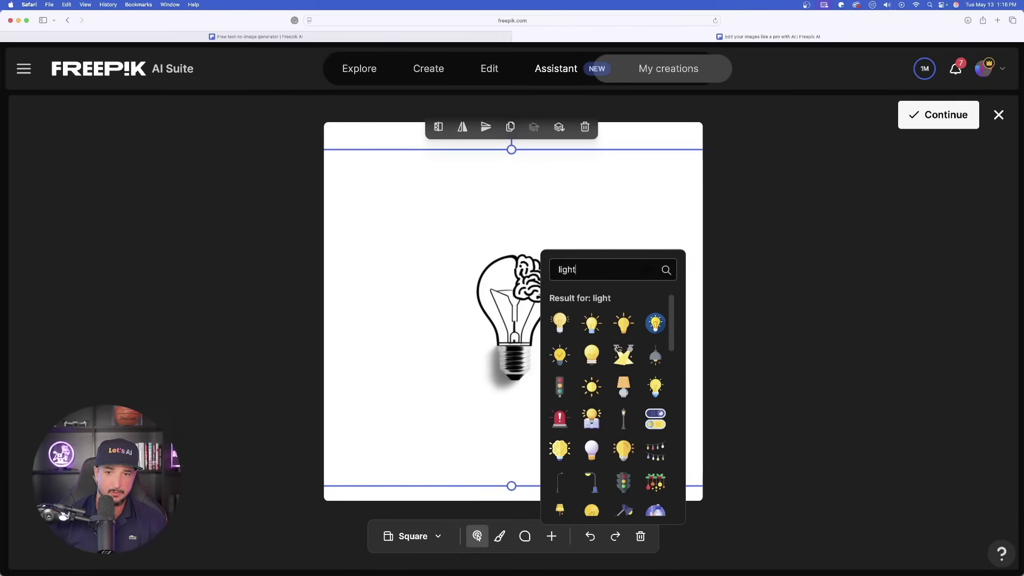
{"action": "left_click", "coordinate": [621, 328]}
- Enlarge the yellow lightbulb over the brain bulb and send it behind the sketch
{"action": "left_click_drag", "start_coordinate": [512, 308], "coordinate": [429, 309]}
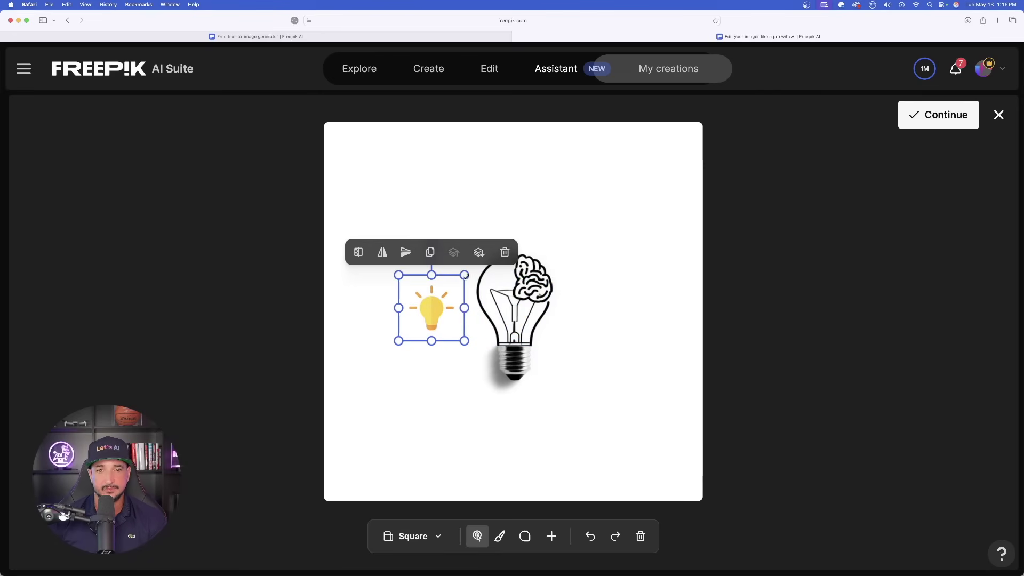
{"action": "left_click_drag", "start_coordinate": [466, 276], "coordinate": [569, 170]}
{"action": "left_click_drag", "start_coordinate": [498, 254], "coordinate": [526, 295]}
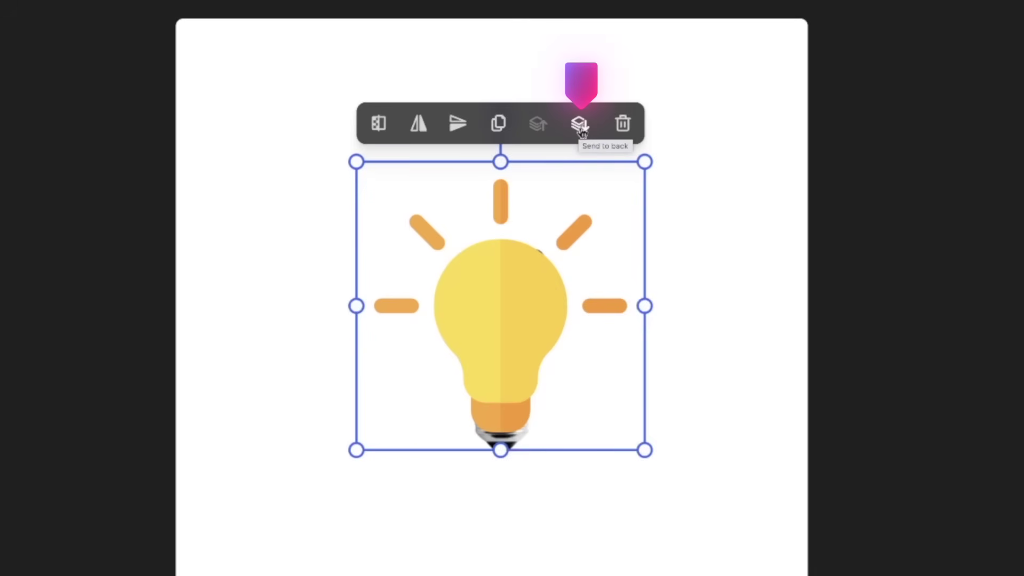
{"action": "left_click", "coordinate": [579, 124]}
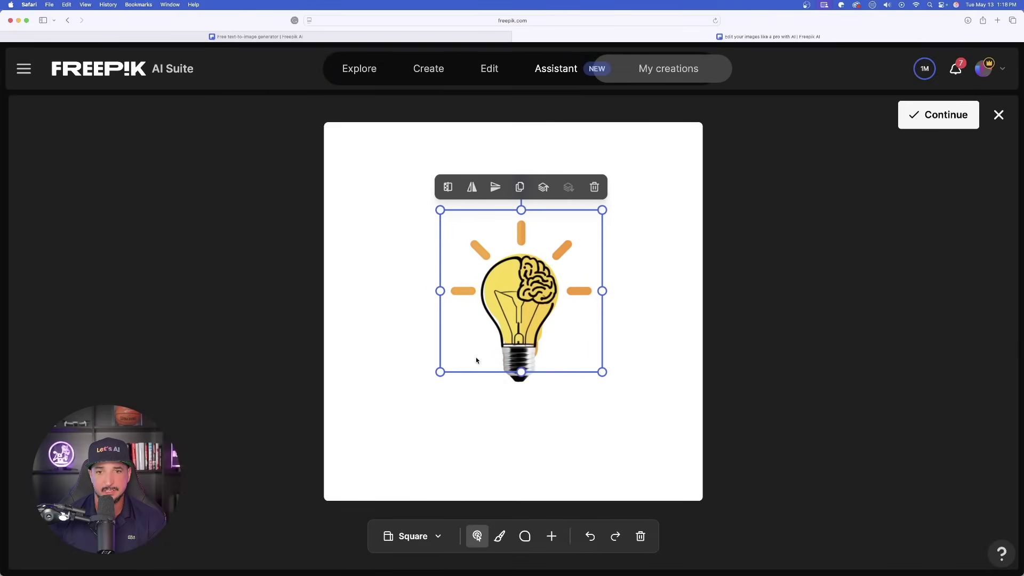
{"action": "left_click_drag", "start_coordinate": [476, 360], "coordinate": [460, 355]}
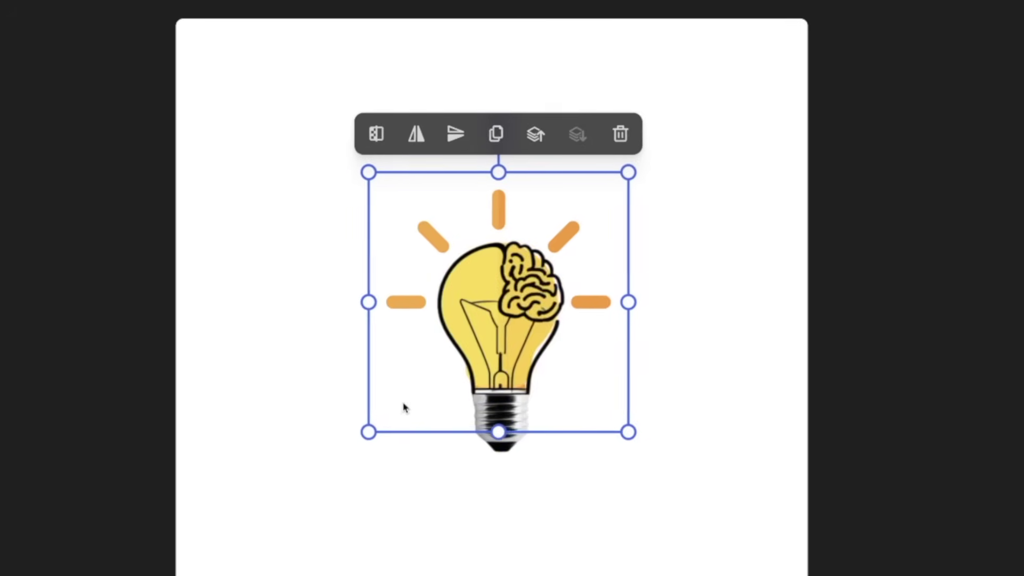
{"action": "left_click_drag", "start_coordinate": [403, 407], "coordinate": [405, 410]}
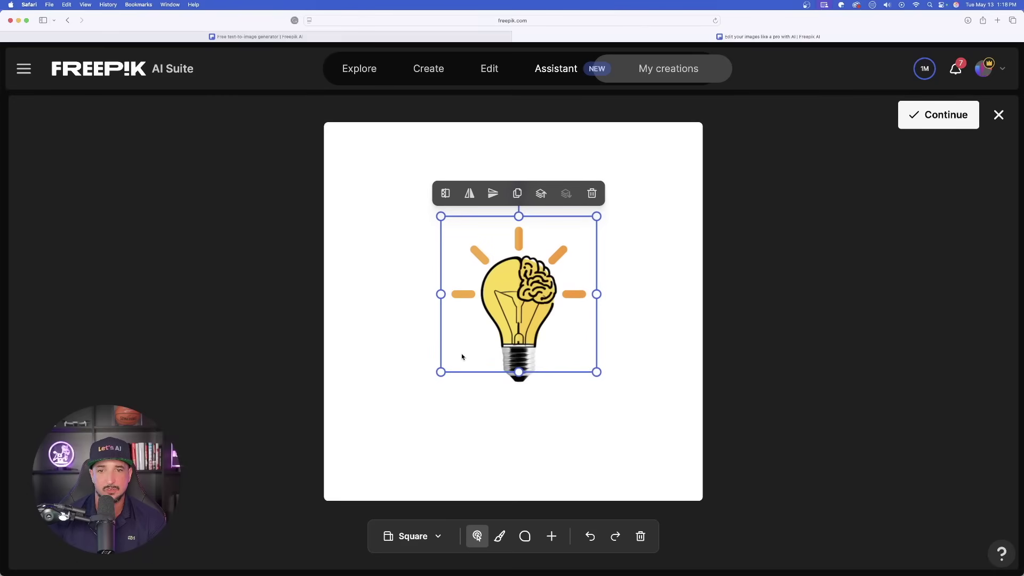
- Select the canvas and switch to the freehand Brush with a thin size of 4
{"action": "left_click", "coordinate": [462, 357]}
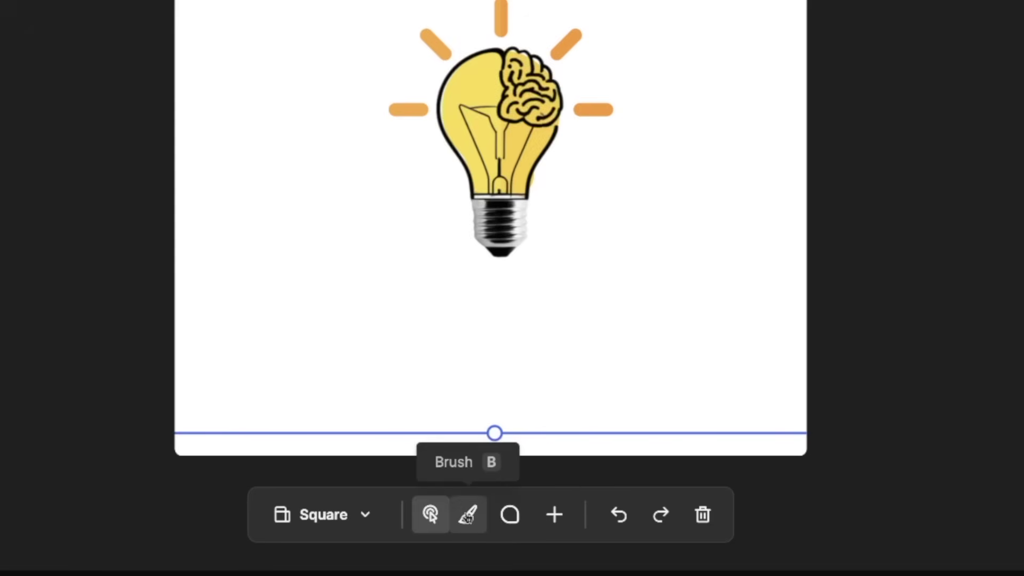
{"action": "left_click", "coordinate": [467, 516]}
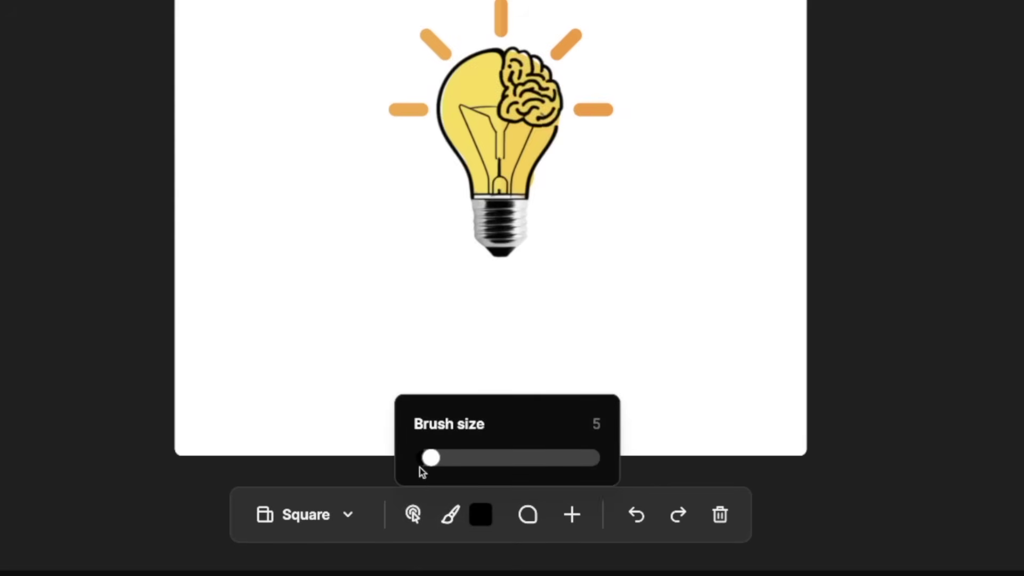
{"action": "mouse_move", "coordinate": [424, 458]}
{"action": "left_mouse_down"}
{"action": "mouse_move", "coordinate": [450, 457]}
{"action": "mouse_move", "coordinate": [431, 457]}
{"action": "left_mouse_up"}
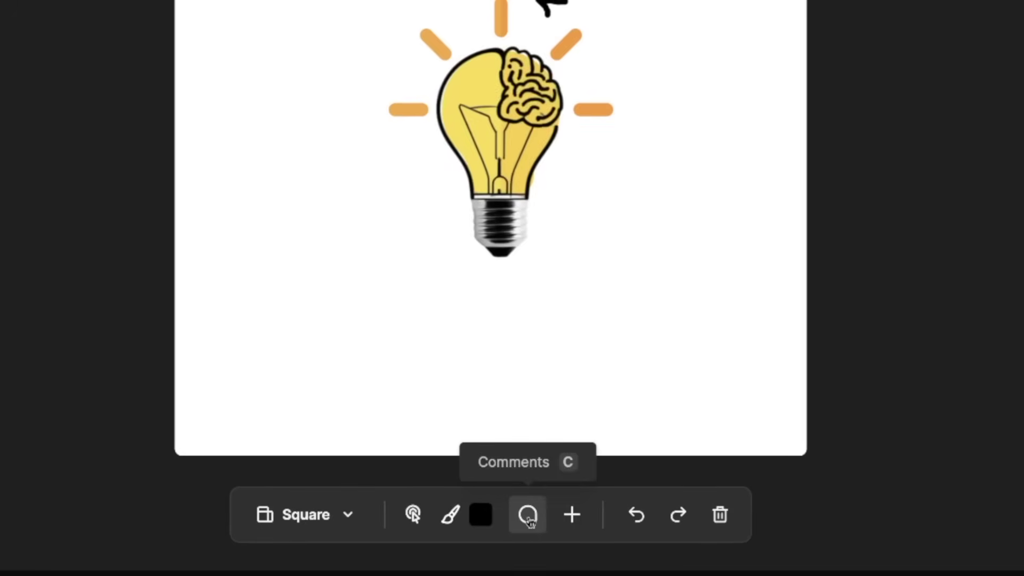
- Pin a comment next to the zigzag labelling it as a lightning bolt
{"action": "left_click", "coordinate": [528, 515]}
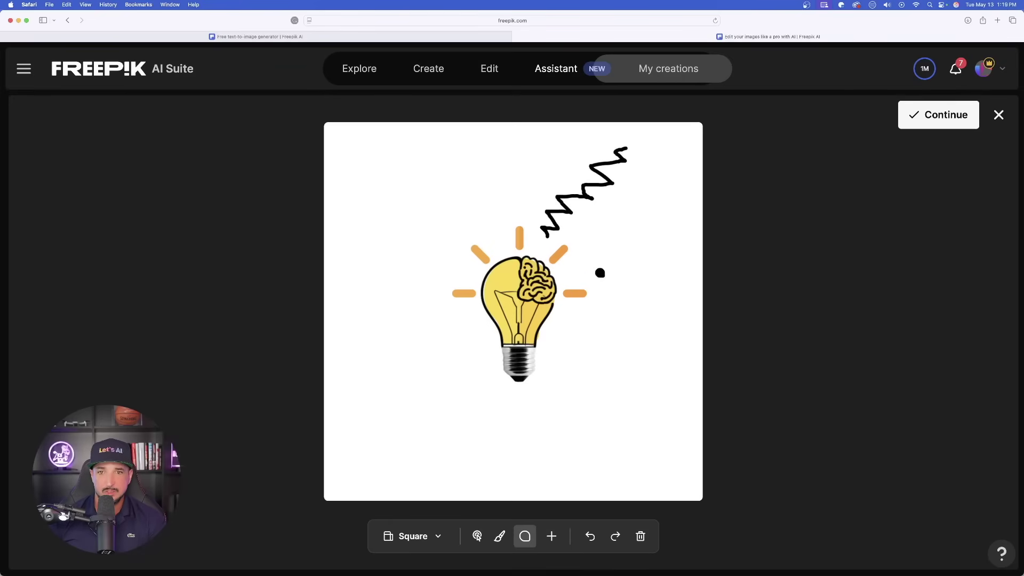
{"action": "left_click", "coordinate": [582, 212]}
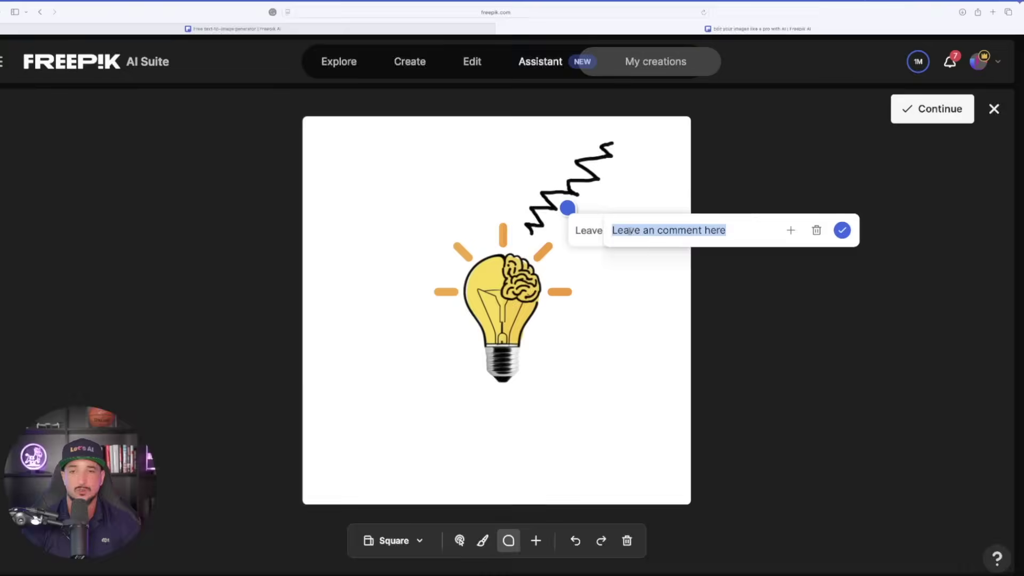
{"action": "type", "text": "a lightning bolt"}
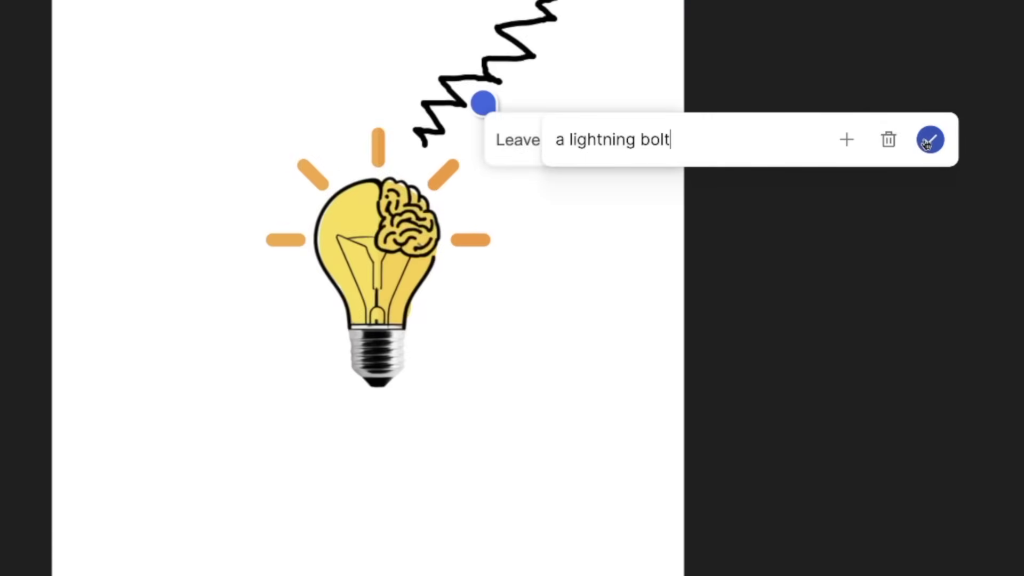
{"action": "left_click", "coordinate": [931, 141]}
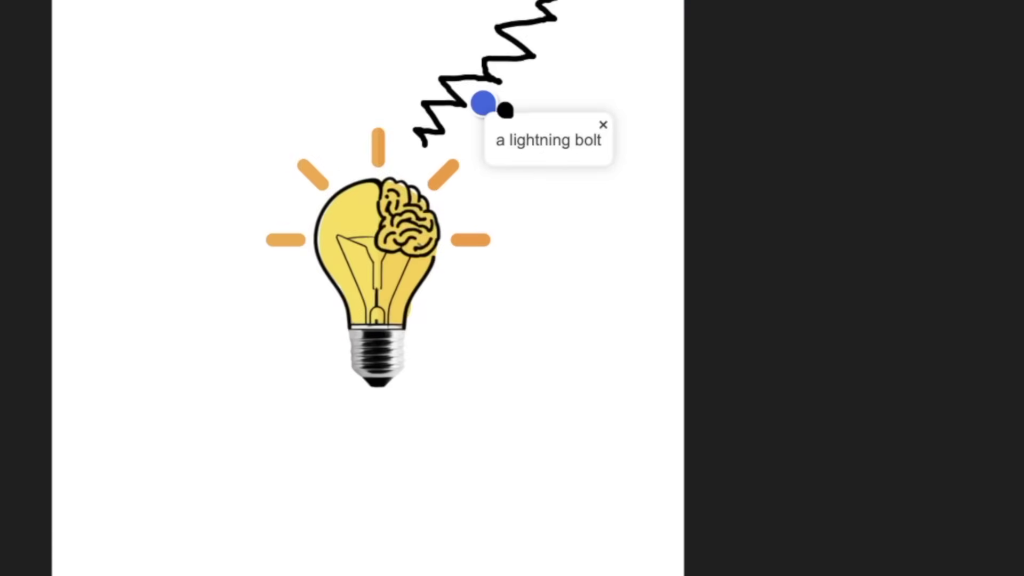
- Add a 'Text behind the light bulb in blue Bold font' comment and move it off the zigzag
{"action": "double_click", "coordinate": [480, 200]}
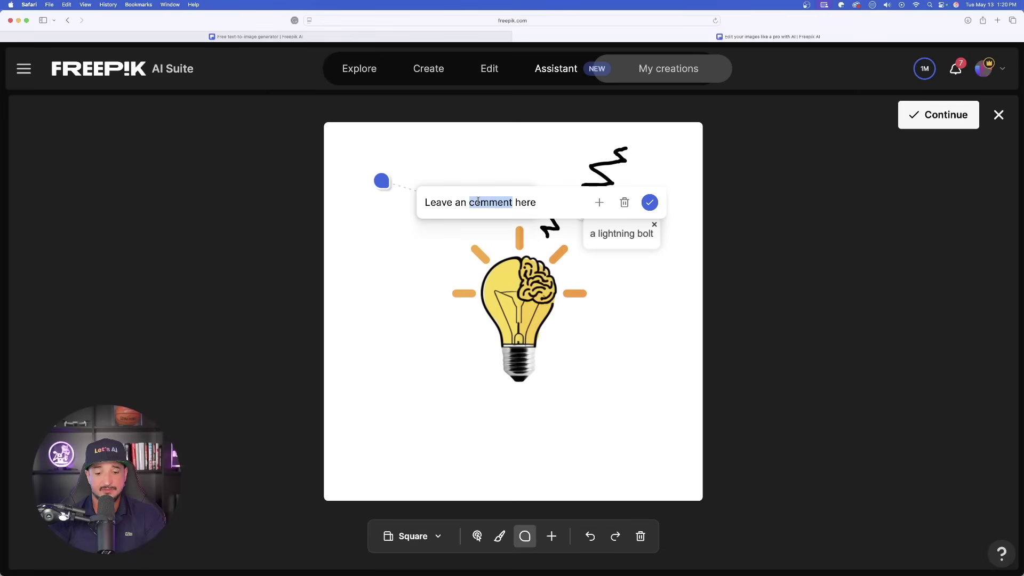
{"action": "key", "text": "super+a"}
{"action": "type", "text": "T"}
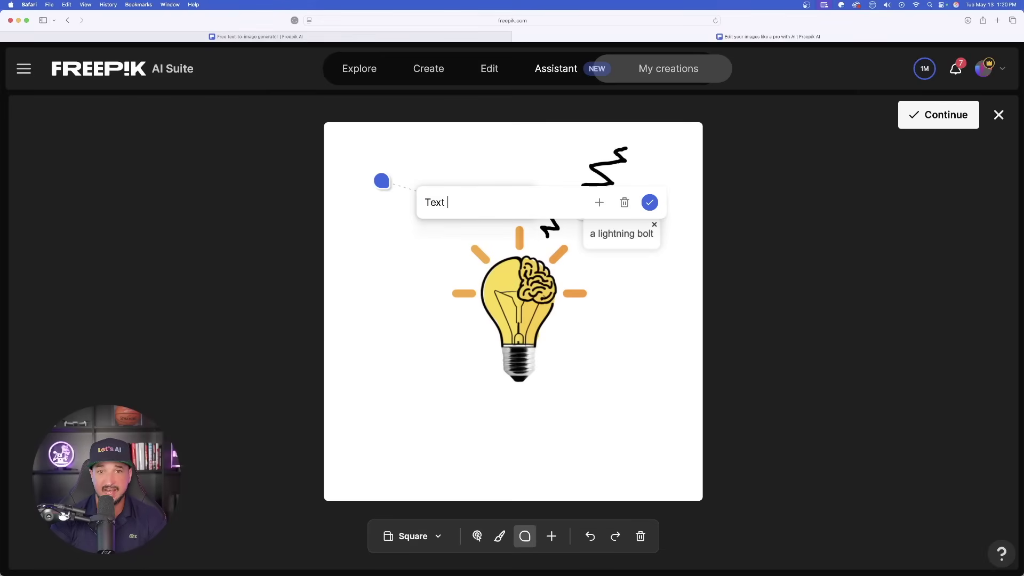
{"action": "type", "text": "ext behind the light bulb in blue Bold"}
{"action": "type", "text": " font"}
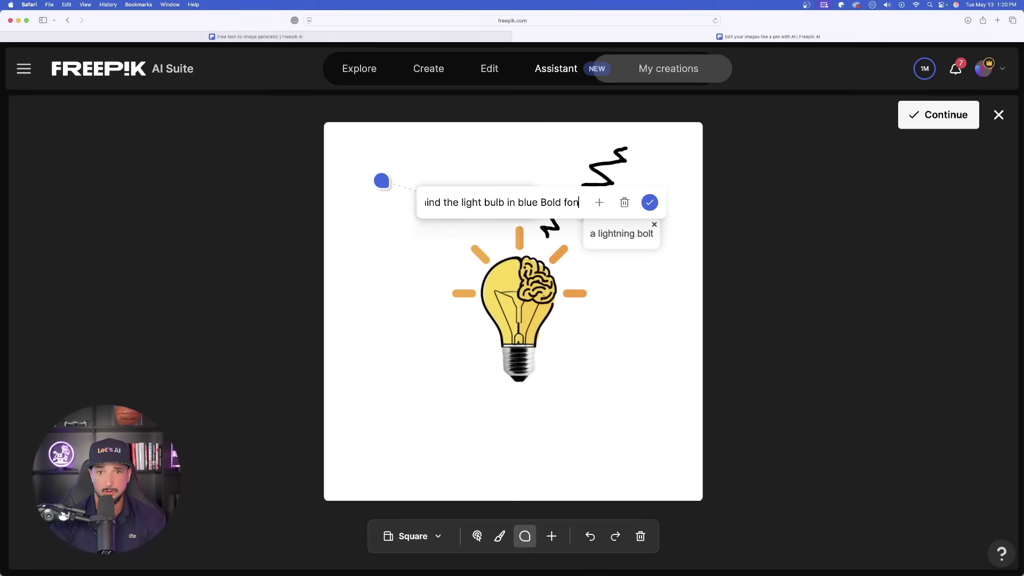
{"action": "left_click", "coordinate": [650, 203]}
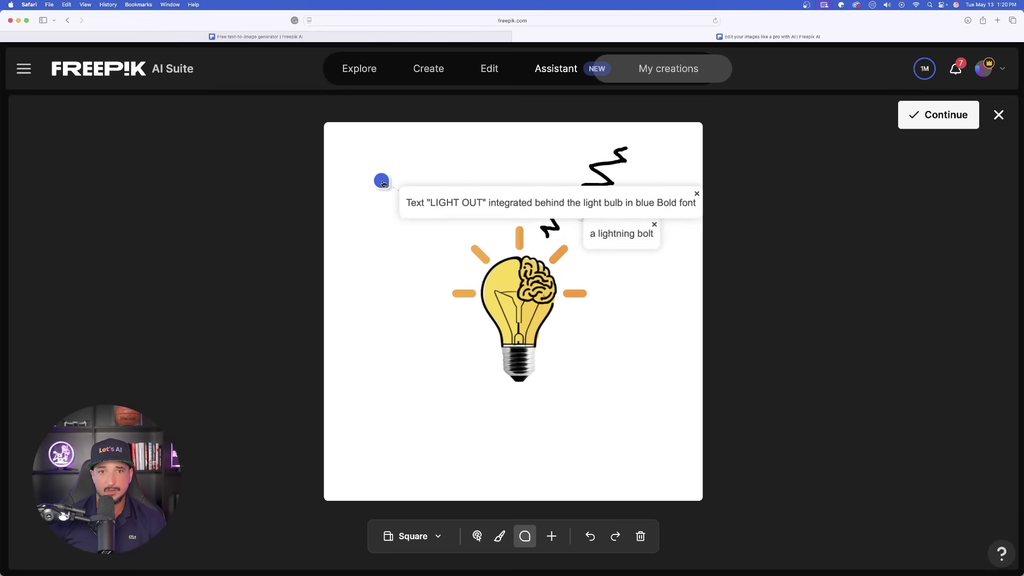
{"action": "mouse_move", "coordinate": [383, 184]}
{"action": "left_mouse_down"}
{"action": "mouse_move", "coordinate": [391, 165]}
{"action": "mouse_move", "coordinate": [370, 165]}
{"action": "left_mouse_up"}
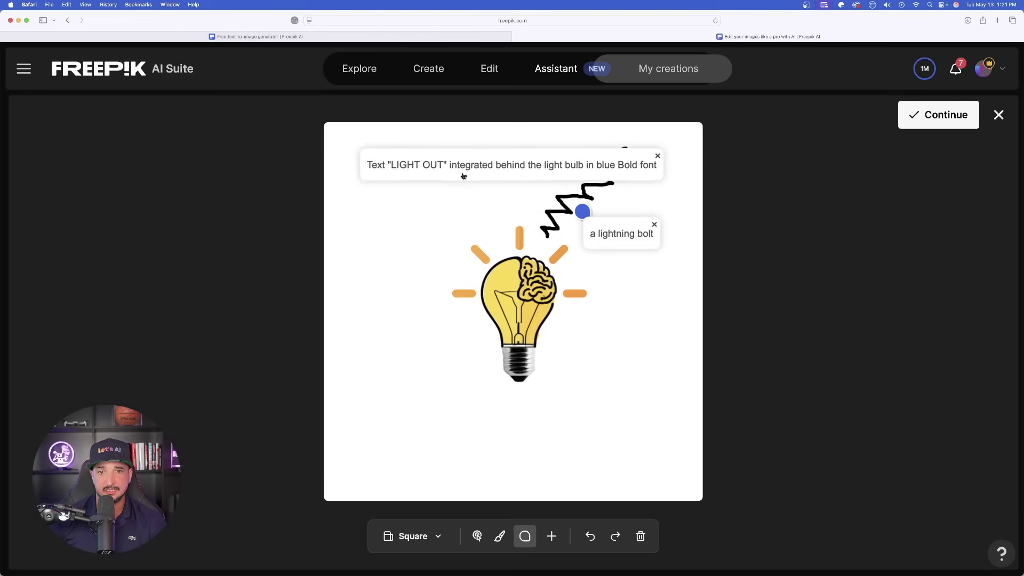
{"action": "left_click_drag", "start_coordinate": [462, 176], "coordinate": [454, 203]}
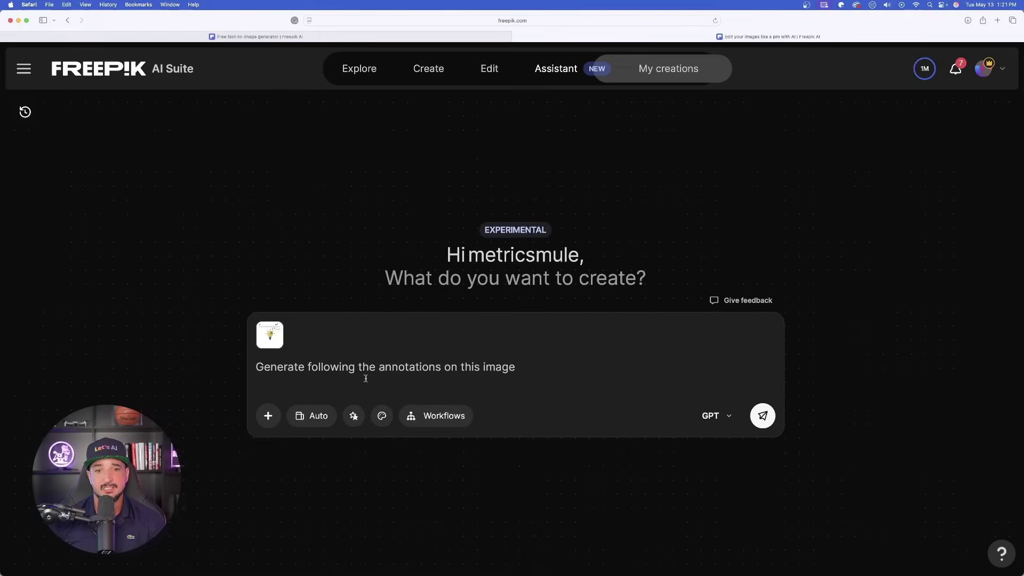
- Select the existing Assistant prompt and start rewriting it as a poster-creation request
{"action": "triple_click", "coordinate": [395, 370]}
{"action": "key", "text": "Right"}
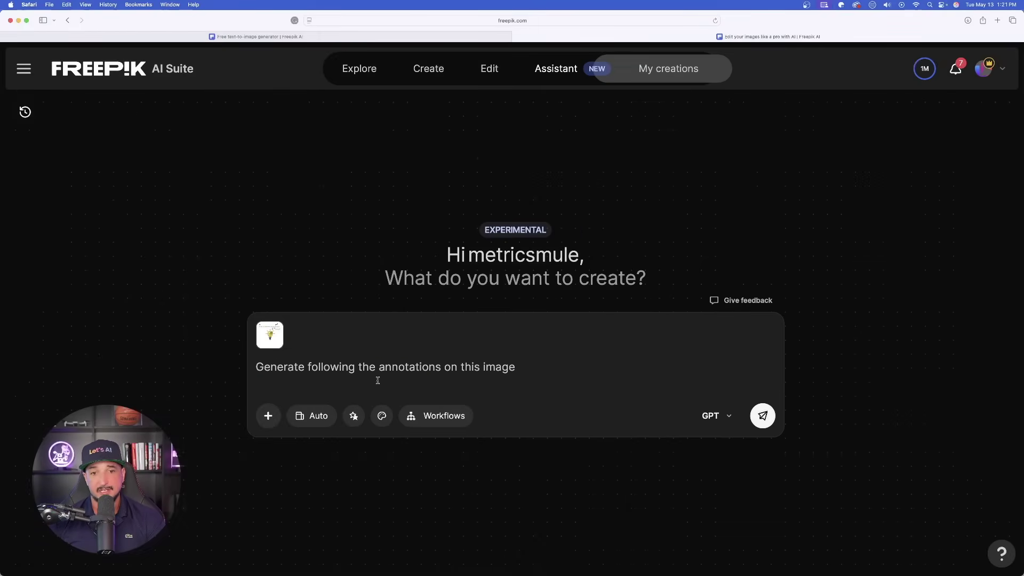
{"action": "triple_click", "coordinate": [393, 367]}
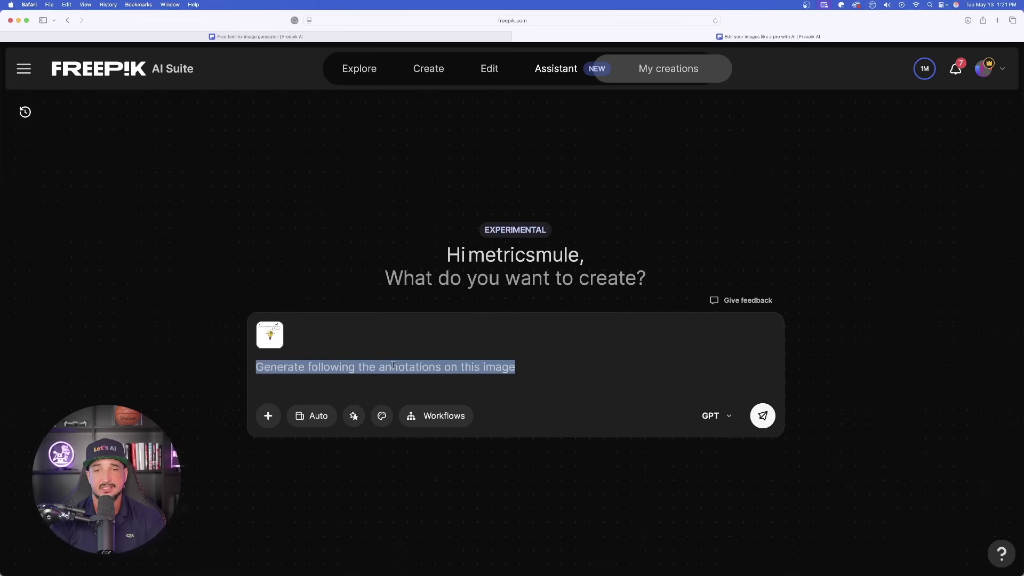
{"action": "type", "text": "cre"}
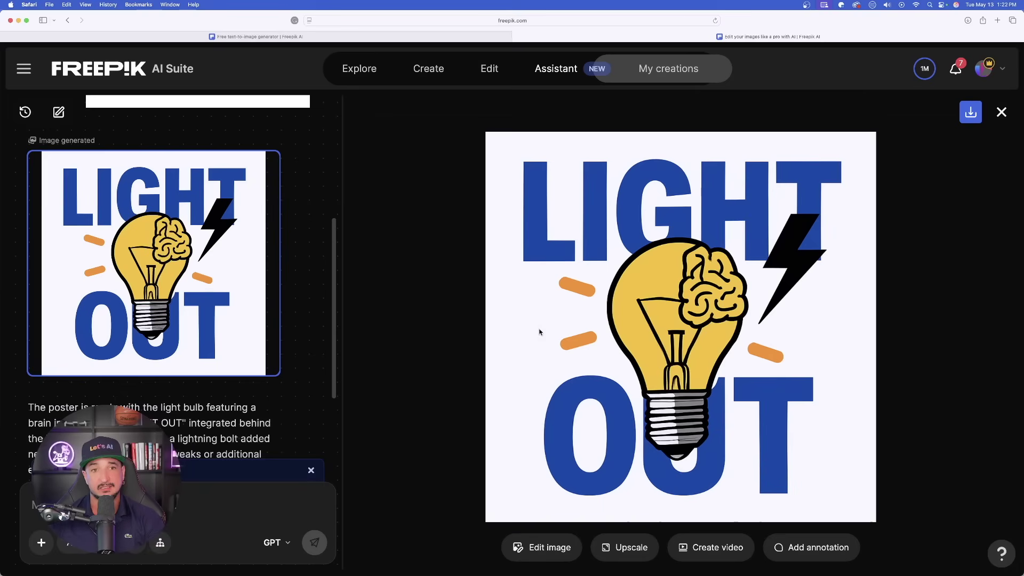
- Choose Create video under the LIGHT OUT poster to load it as the start image
{"action": "scroll", "coordinate": [142, 392], "scroll_direction": "down", "scroll_amount": 4}
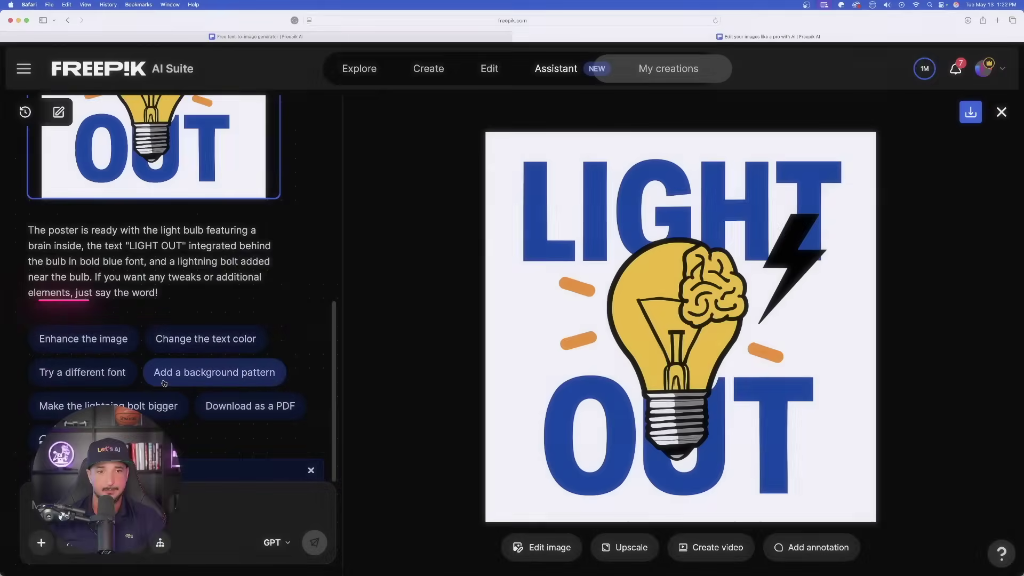
{"action": "left_click", "coordinate": [540, 549]}
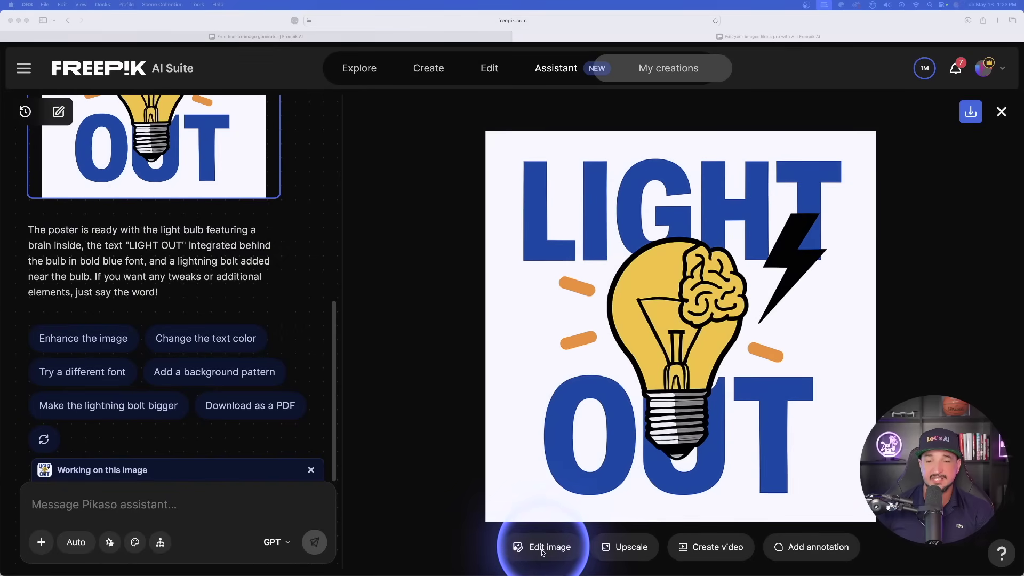
{"action": "left_click", "coordinate": [628, 552]}
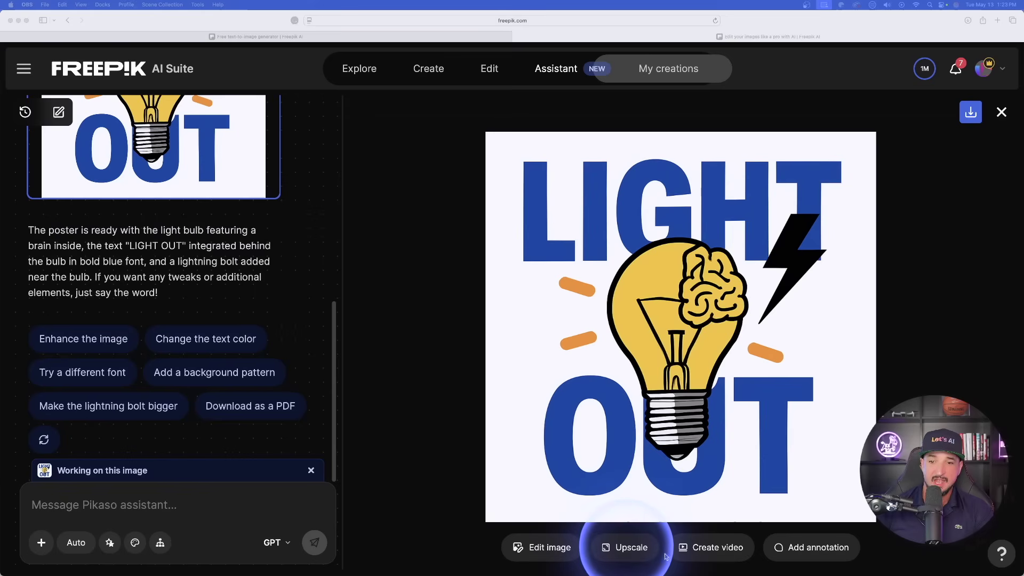
{"action": "left_click", "coordinate": [700, 555]}
{"action": "left_click", "coordinate": [809, 549]}
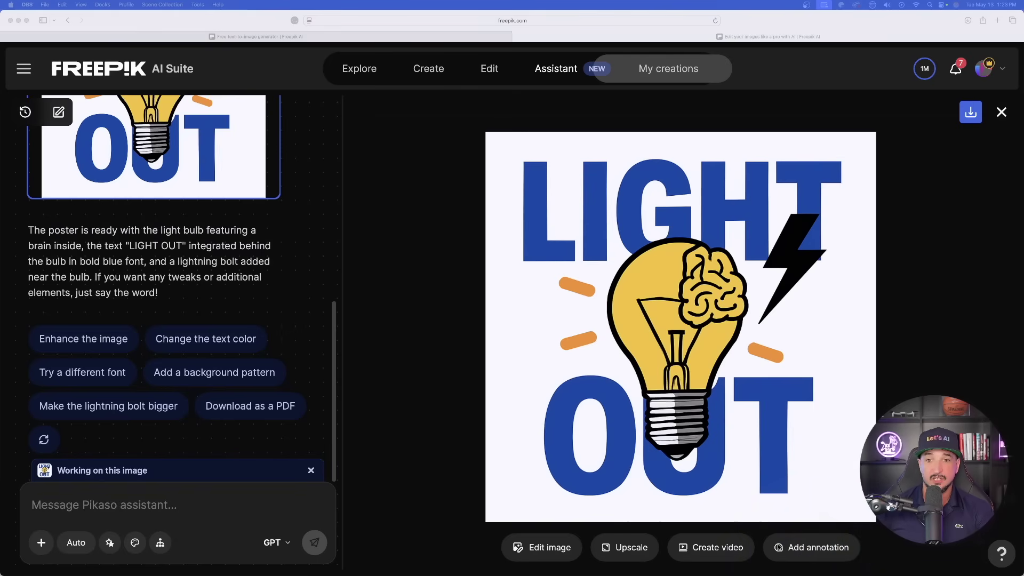
{"action": "left_click", "coordinate": [689, 550]}
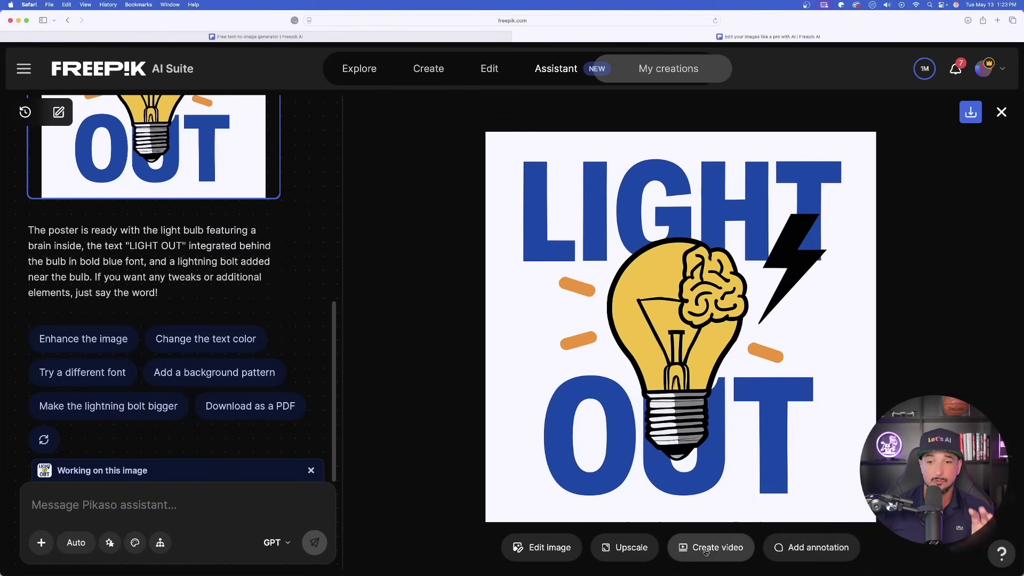
{"action": "left_click", "coordinate": [705, 552]}
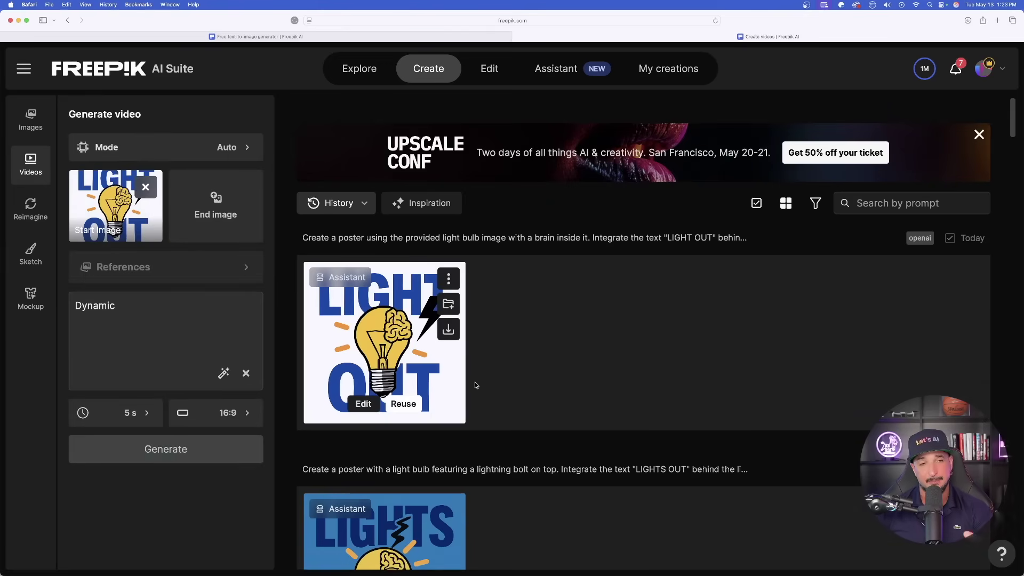
- Set the video model to PixVerse 4 and style to 3D animation, then generate
{"action": "left_click", "coordinate": [226, 149]}
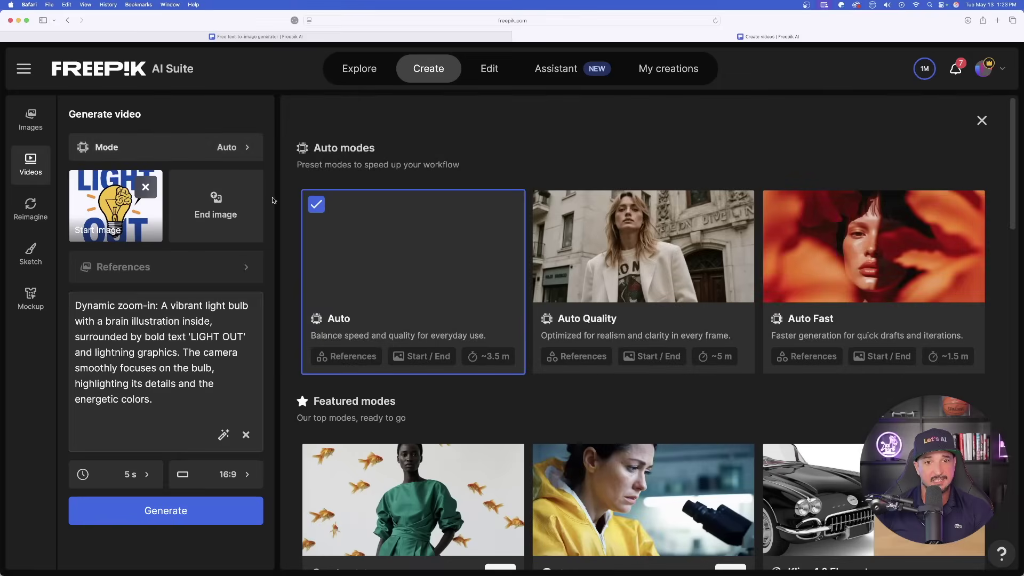
{"action": "scroll", "coordinate": [472, 320], "scroll_direction": "down", "scroll_amount": 8}
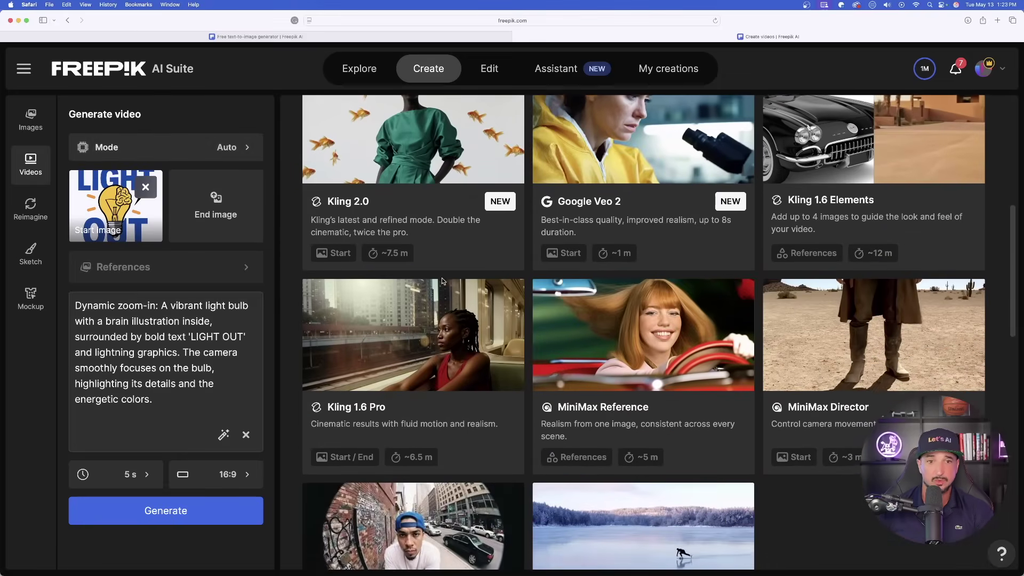
{"action": "scroll", "coordinate": [463, 290], "scroll_direction": "down", "scroll_amount": 10}
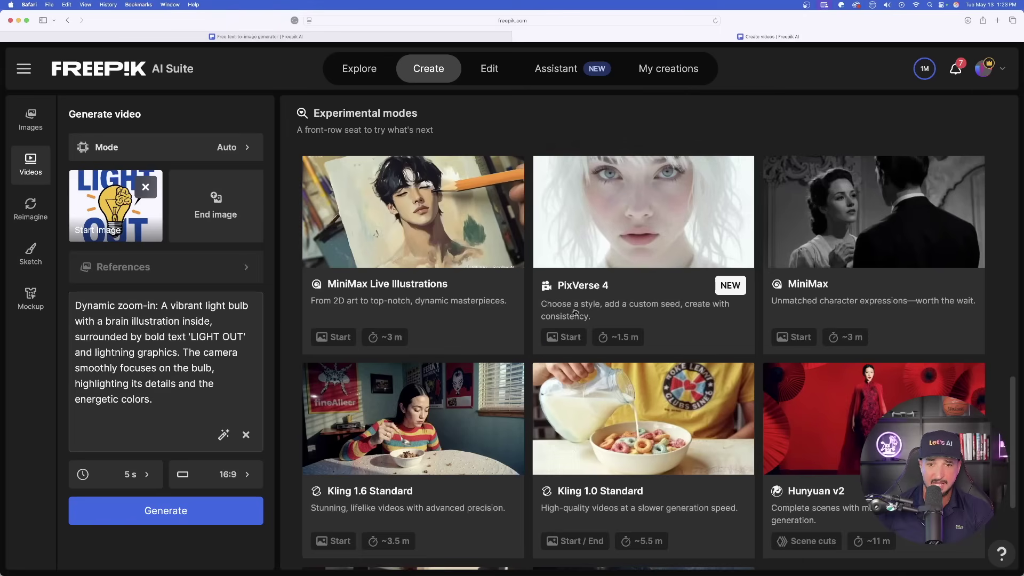
{"action": "left_click", "coordinate": [649, 283]}
{"action": "scroll", "coordinate": [166, 373], "scroll_direction": "down", "scroll_amount": 3}
{"action": "left_click", "coordinate": [210, 504]}
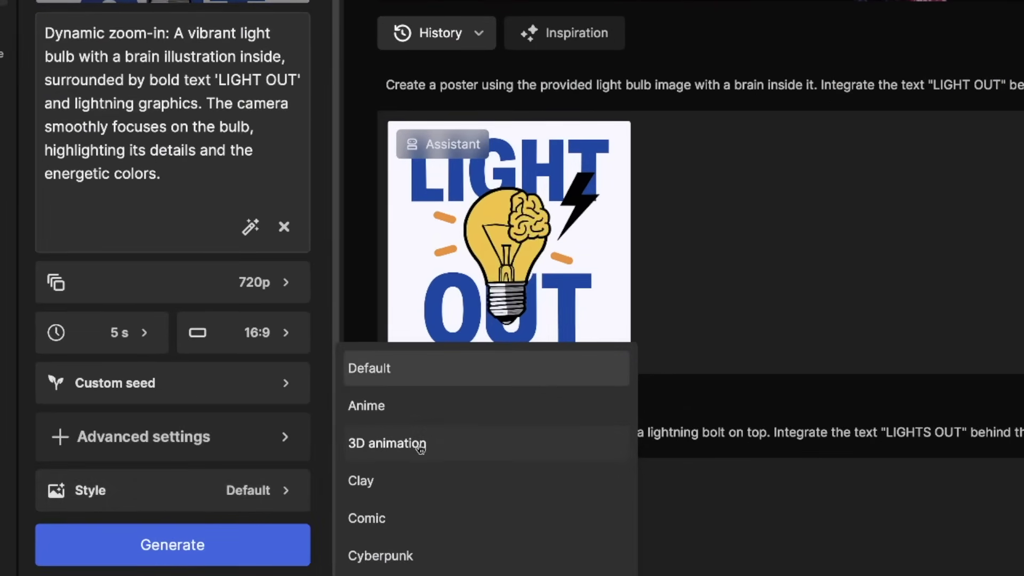
{"action": "left_click", "coordinate": [443, 447]}
{"action": "left_click", "coordinate": [177, 548]}
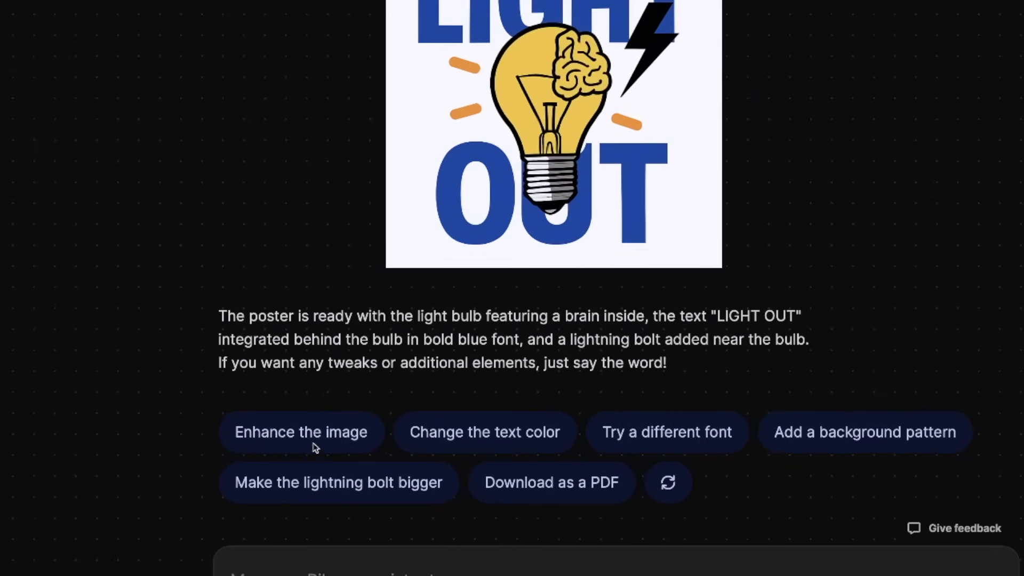
- Refresh the suggested edits, request a background colour change, and compare the white and dark-blue posters
{"action": "left_click", "coordinate": [550, 429]}
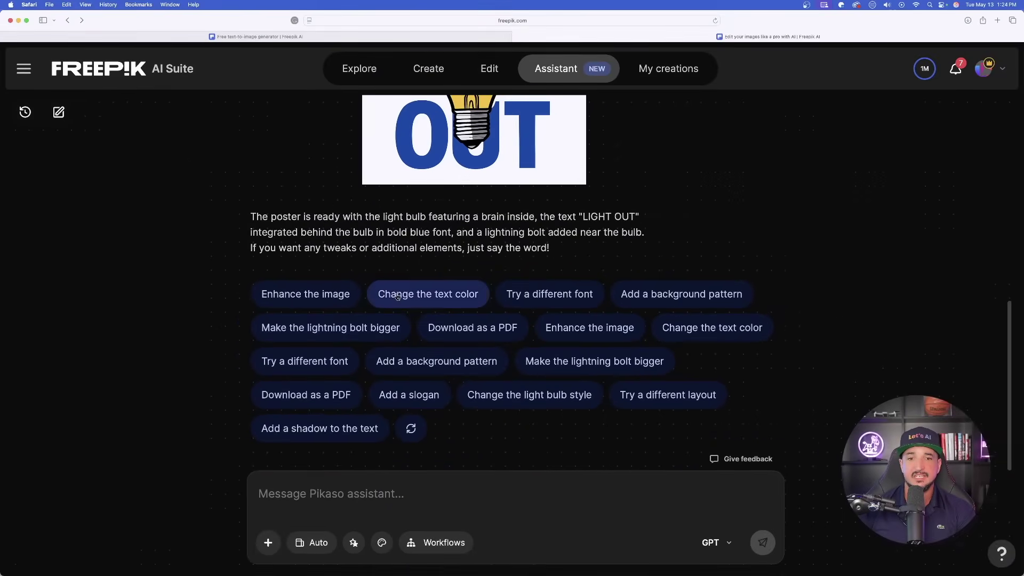
{"action": "left_click", "coordinate": [410, 430]}
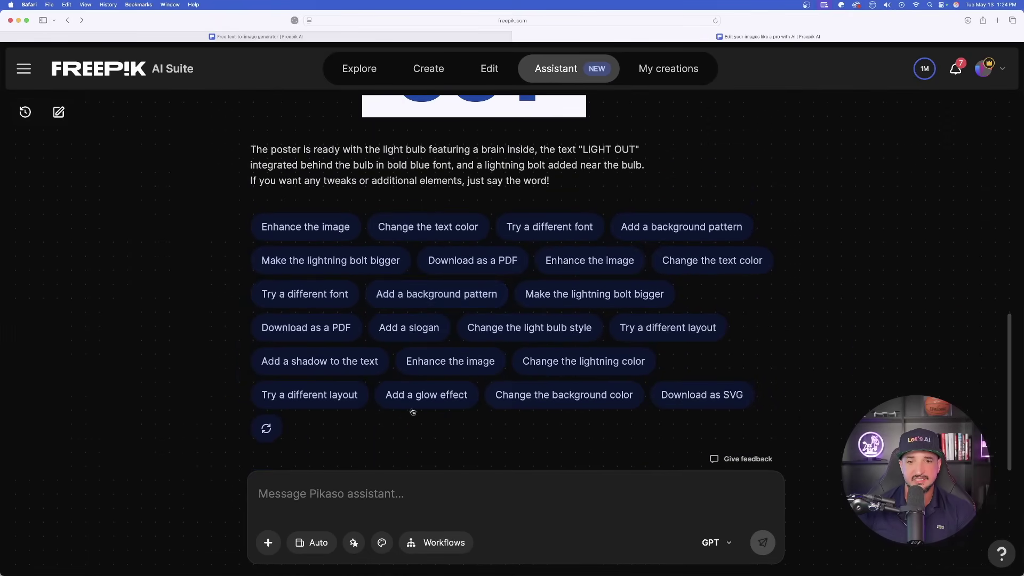
{"action": "left_click", "coordinate": [586, 401]}
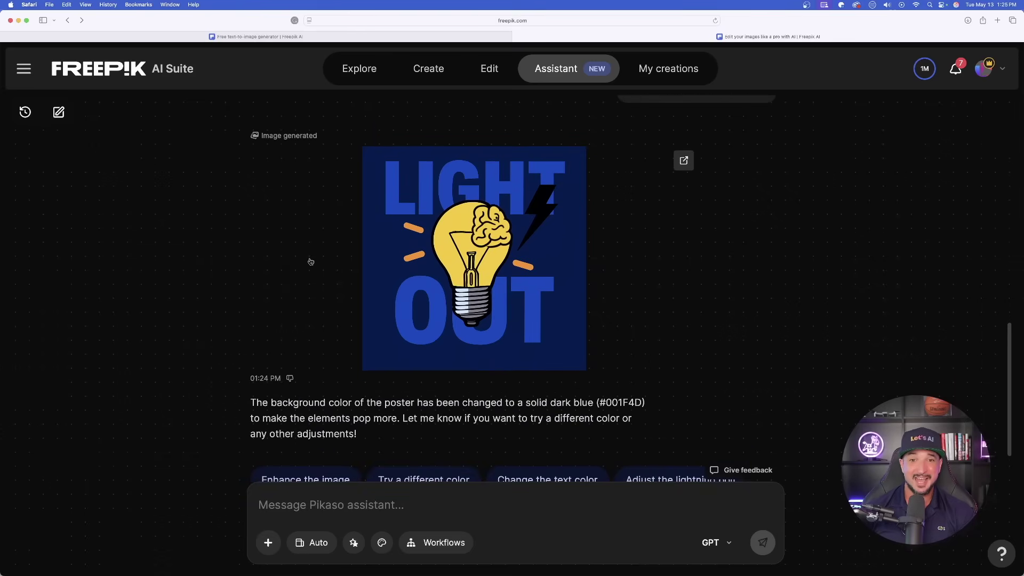
{"action": "scroll", "coordinate": [419, 214], "scroll_direction": "up", "scroll_amount": 10}
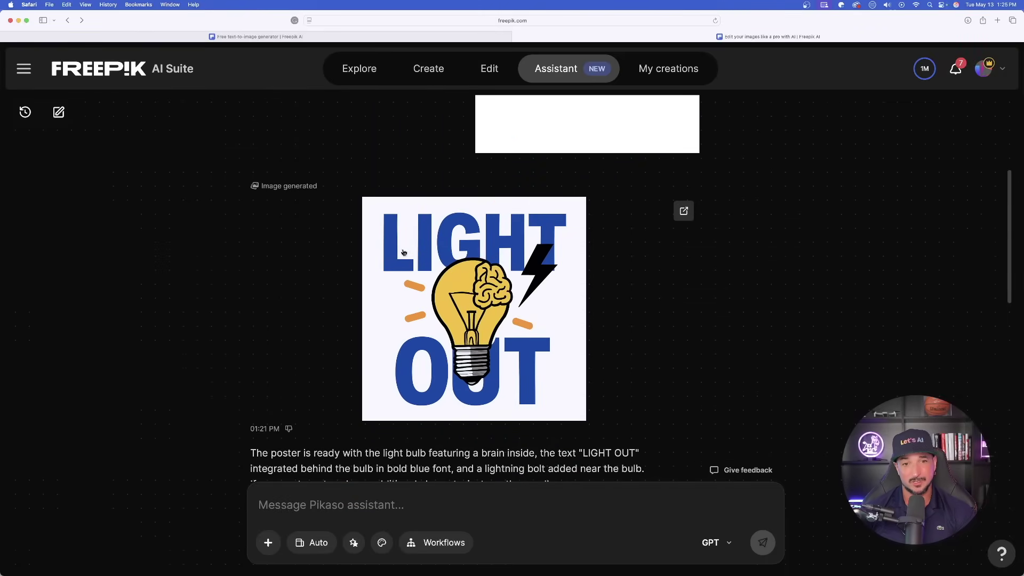
{"action": "scroll", "coordinate": [347, 260], "scroll_direction": "down", "scroll_amount": 10}
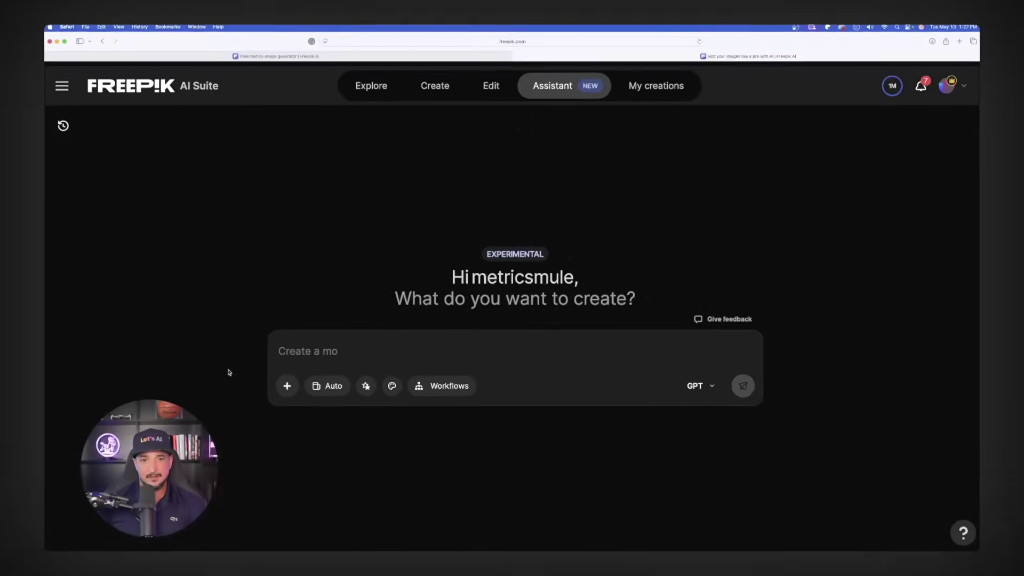
- Start a new empty Assistant prompt and pick a dark style from the Freepik's choice Styles grid
{"action": "left_click", "coordinate": [361, 354]}
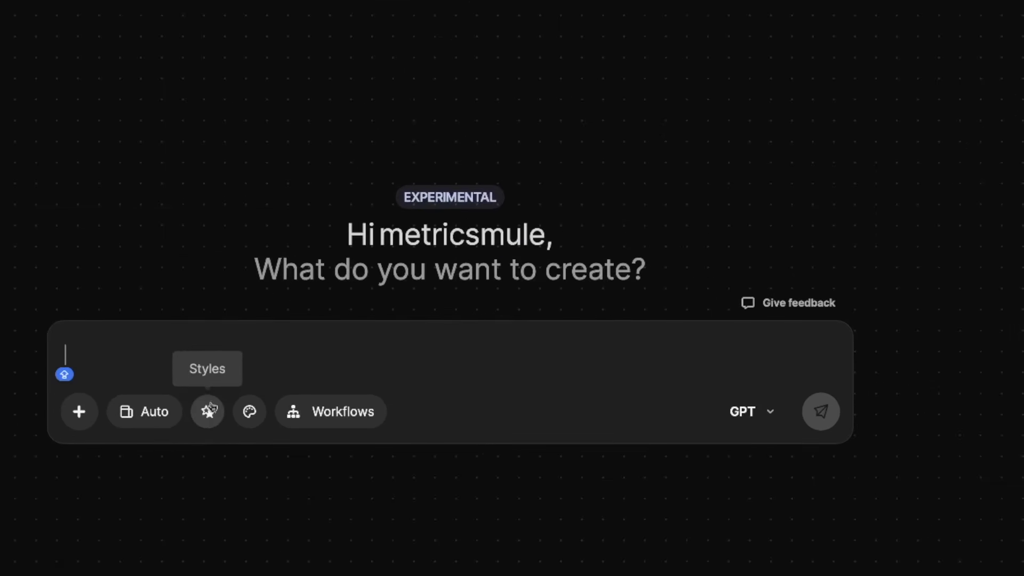
{"action": "left_click", "coordinate": [208, 410]}
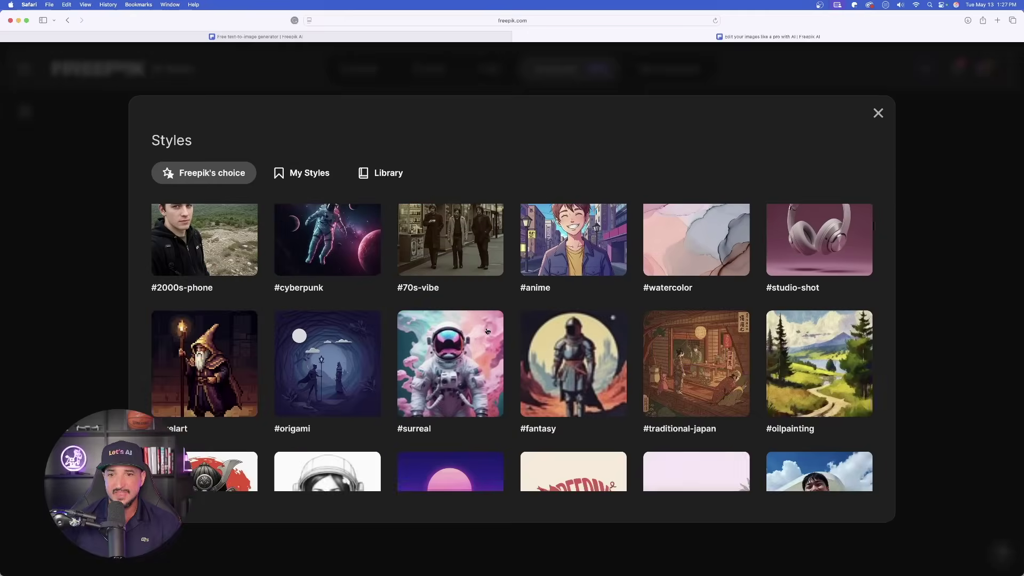
{"action": "scroll", "coordinate": [486, 331], "scroll_direction": "down", "scroll_amount": 20}
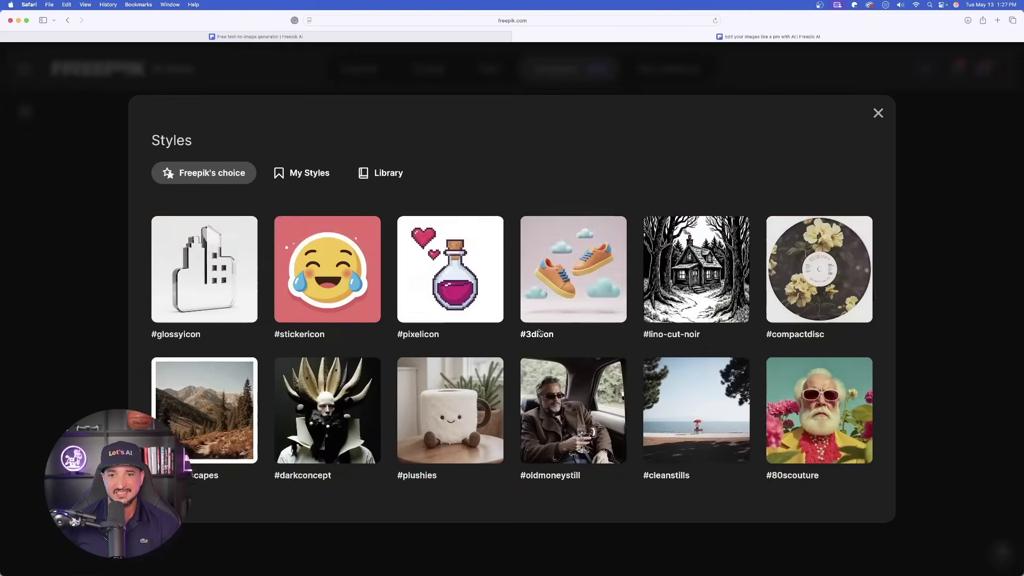
{"action": "scroll", "coordinate": [540, 332], "scroll_direction": "down", "scroll_amount": 20}
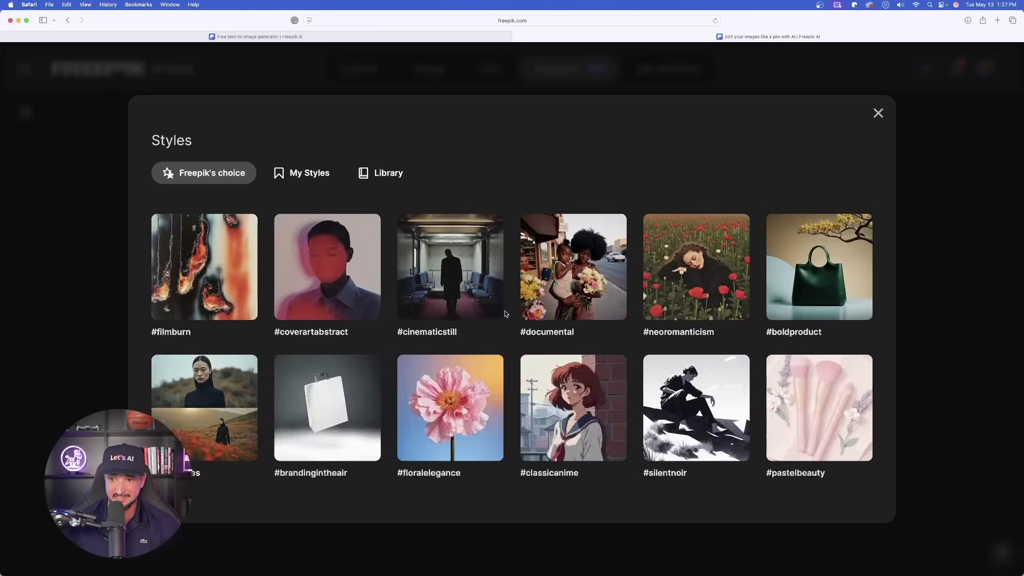
{"action": "scroll", "coordinate": [506, 314], "scroll_direction": "down", "scroll_amount": 20}
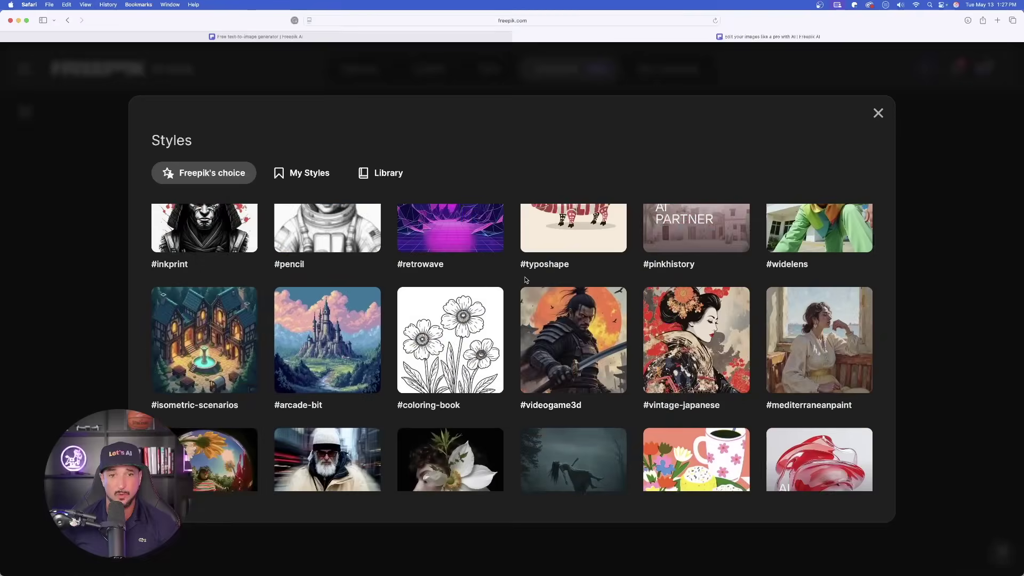
{"action": "scroll", "coordinate": [525, 279], "scroll_direction": "down", "scroll_amount": 5}
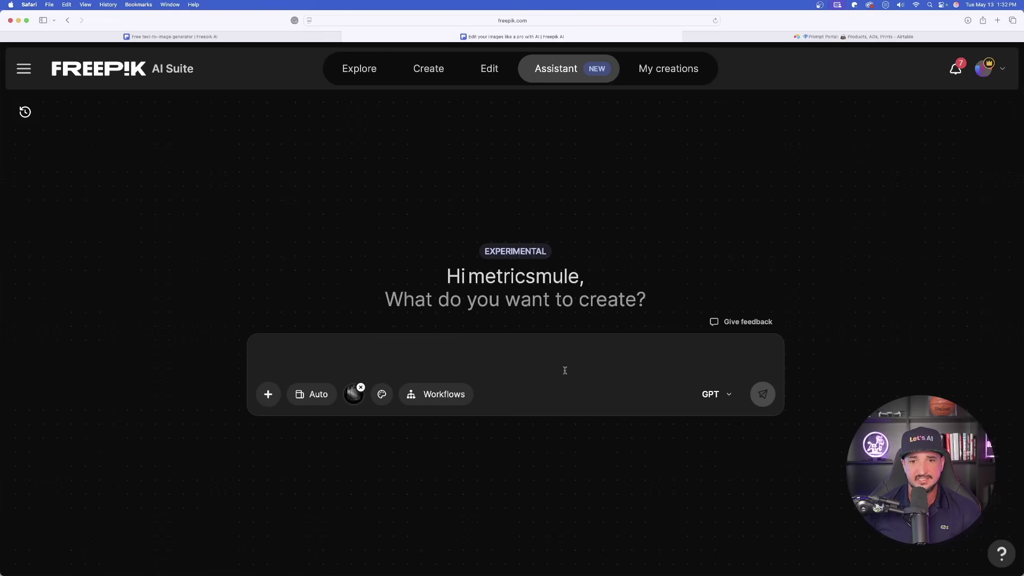
- Close the expanded Louis Vuitton record and open the Fantasy/Dark table in Airtable
{"action": "type", "text": "Design a"}
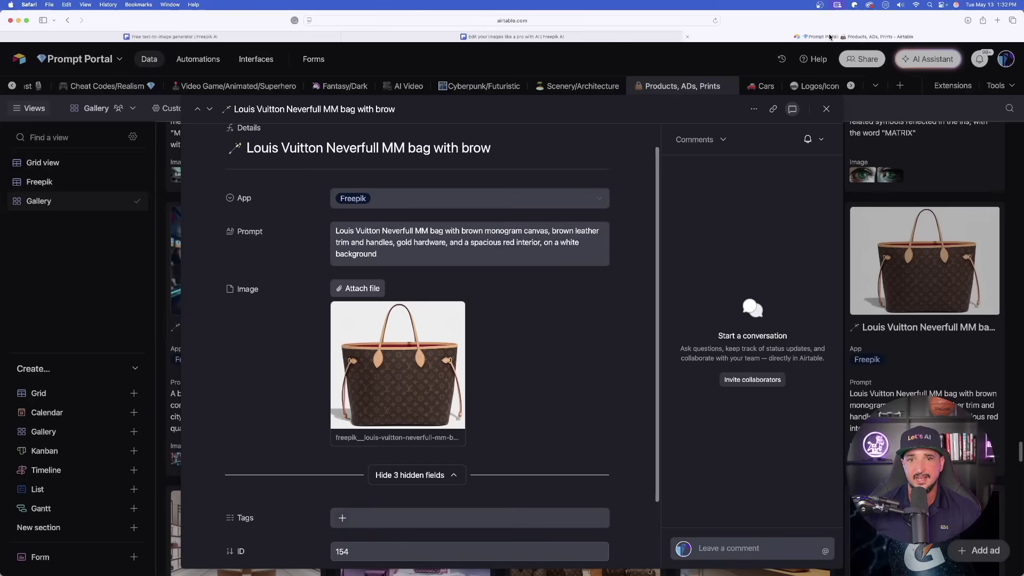
{"action": "left_click", "coordinate": [691, 91]}
{"action": "left_click", "coordinate": [344, 86]}
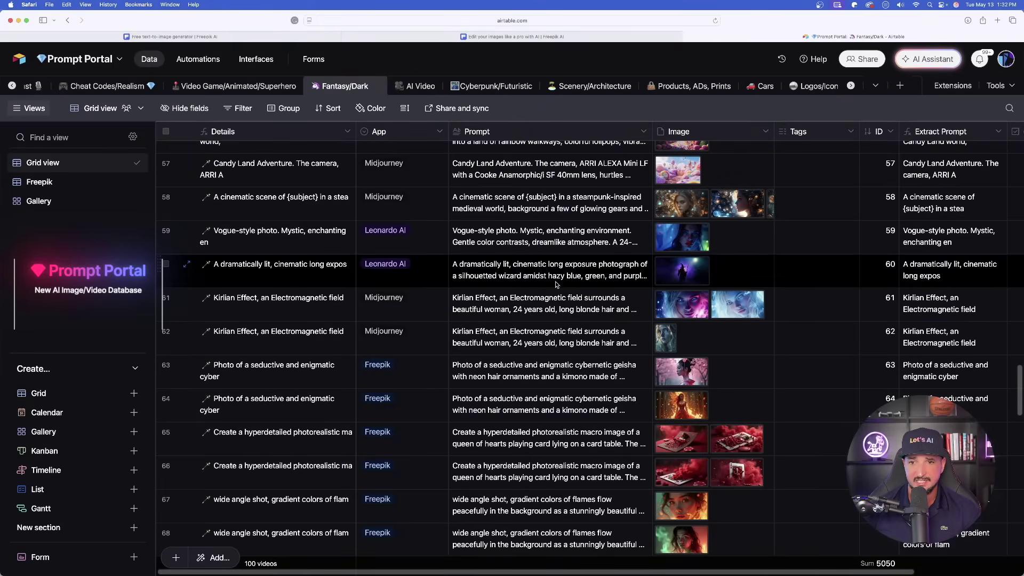
- Copy row 71's spectral Halloween prompt and paste it into the Freepik Assistant prompt box
{"action": "scroll", "coordinate": [543, 276], "scroll_direction": "down", "scroll_amount": 5}
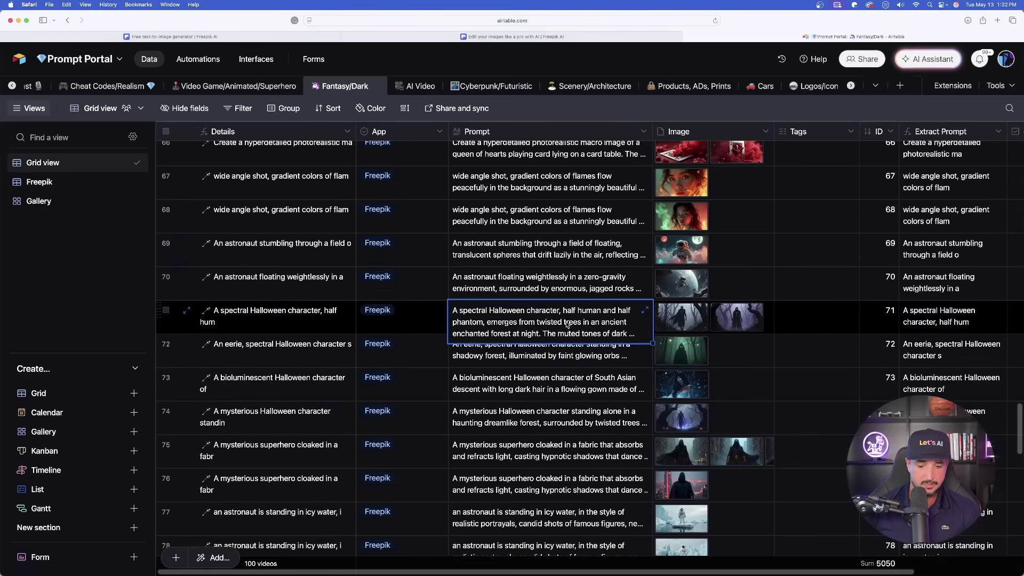
{"action": "key", "text": "super+c"}
{"action": "left_click", "coordinate": [408, 38]}
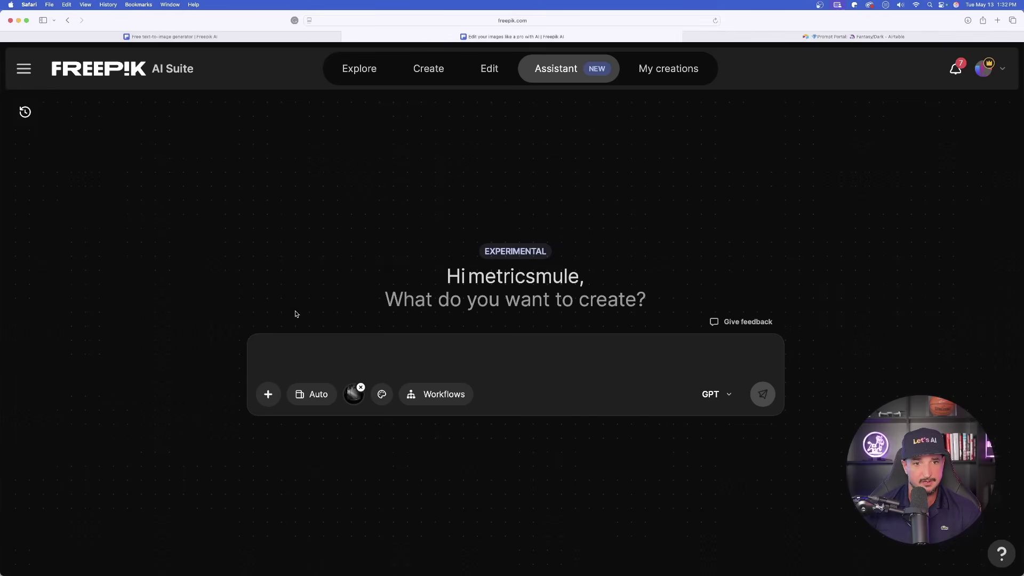
{"action": "left_click", "coordinate": [283, 352]}
{"action": "key", "text": "super+v"}
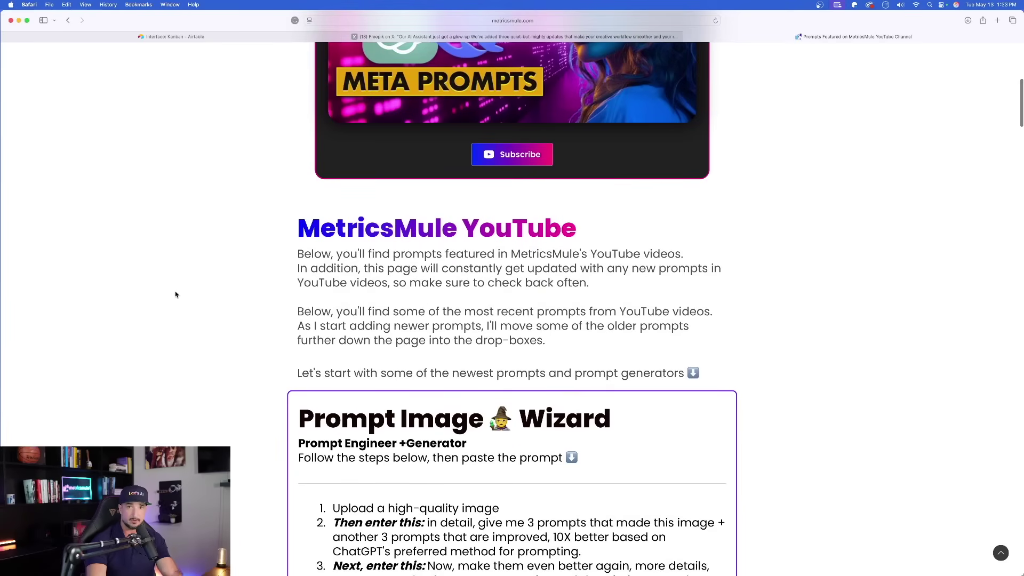
- Go to the MetricsMule blog from the site's BLOG menu
{"action": "scroll", "coordinate": [221, 304], "scroll_direction": "down", "scroll_amount": 1}
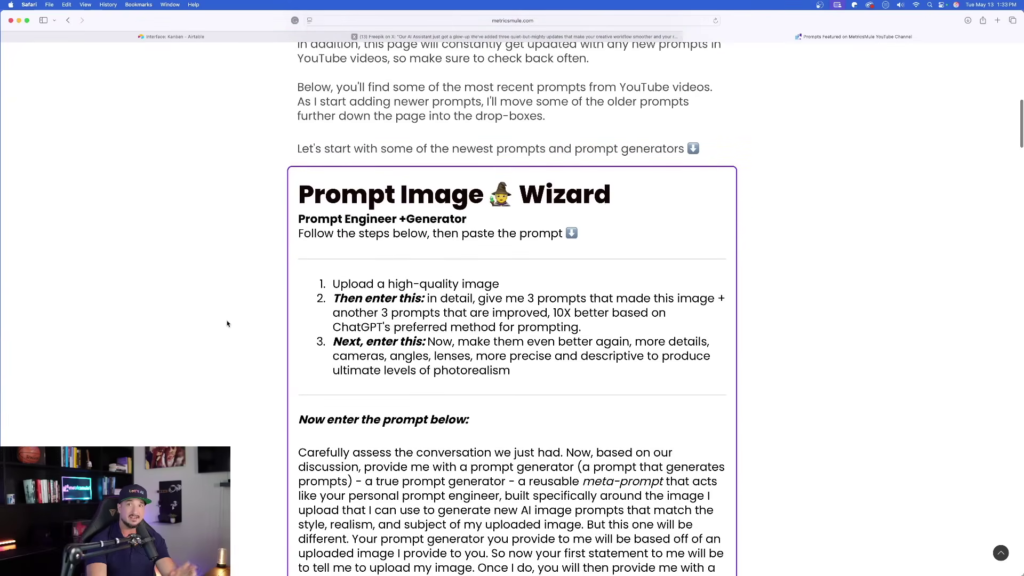
- Expand the Color Palette Generator prompt on the Prompts page and select its full text
{"action": "scroll", "coordinate": [203, 350], "scroll_direction": "down", "scroll_amount": 11}
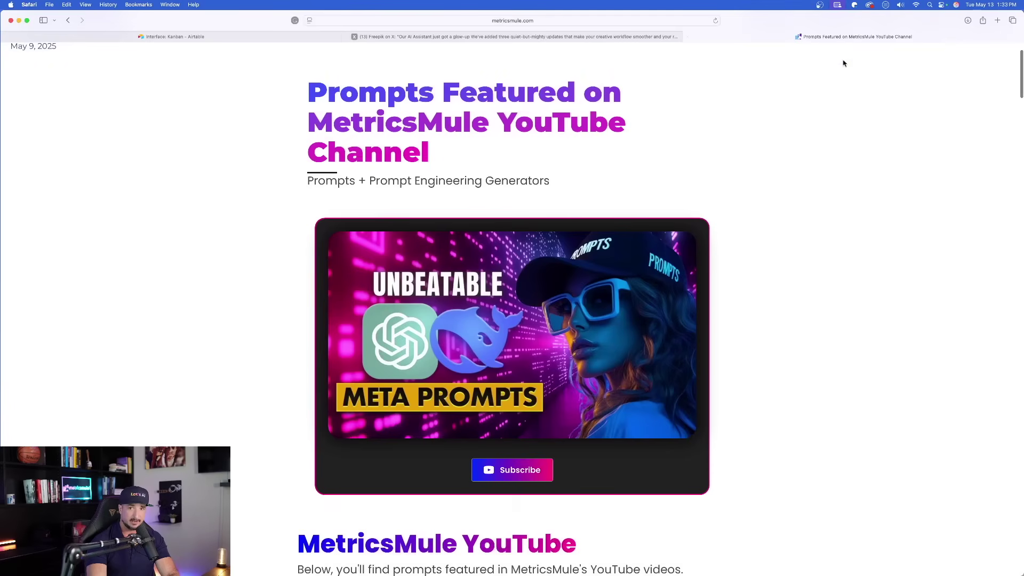
{"action": "scroll", "coordinate": [843, 63], "scroll_direction": "up", "scroll_amount": 2}
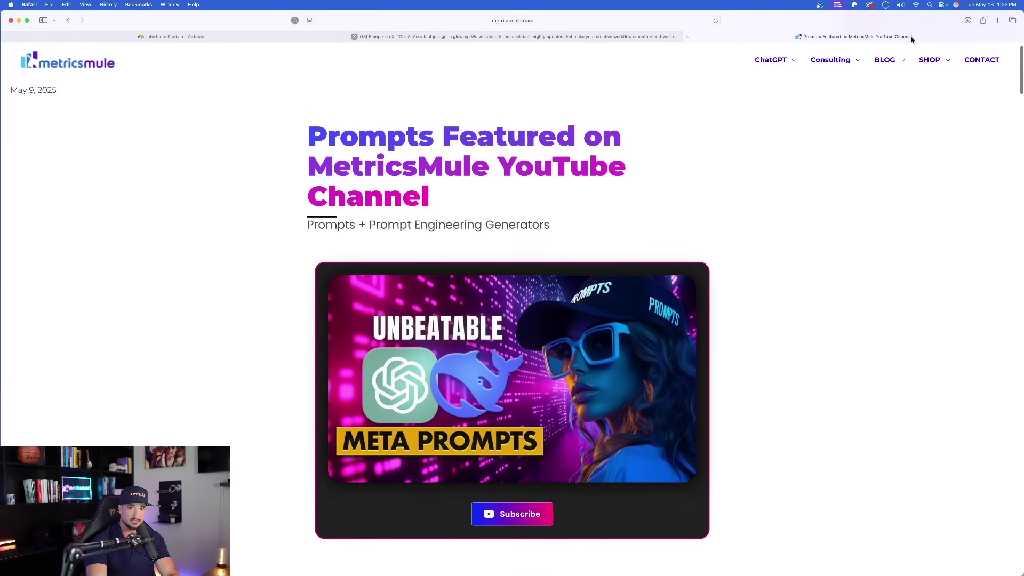
{"action": "left_click", "coordinate": [885, 59]}
{"action": "scroll", "coordinate": [219, 299], "scroll_direction": "down", "scroll_amount": 10}
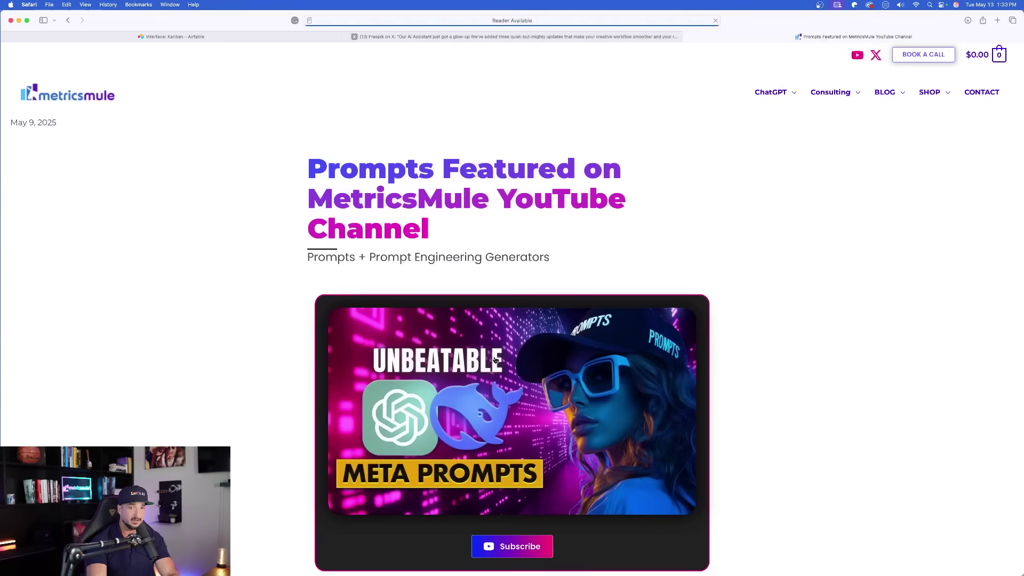
{"action": "scroll", "coordinate": [277, 235], "scroll_direction": "down", "scroll_amount": 15}
{"action": "scroll", "coordinate": [247, 236], "scroll_direction": "down", "scroll_amount": 20}
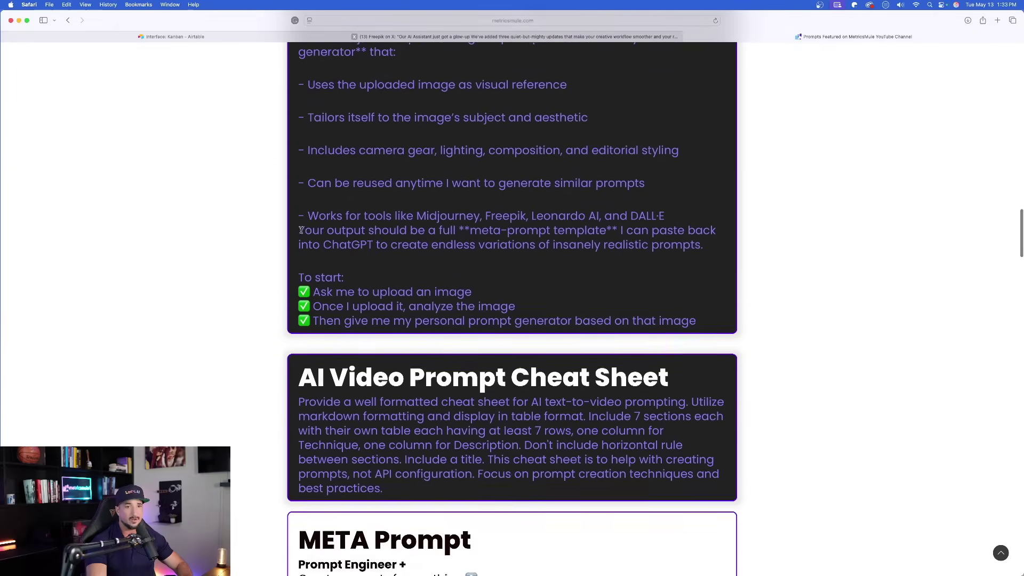
{"action": "scroll", "coordinate": [331, 242], "scroll_direction": "down", "scroll_amount": 4}
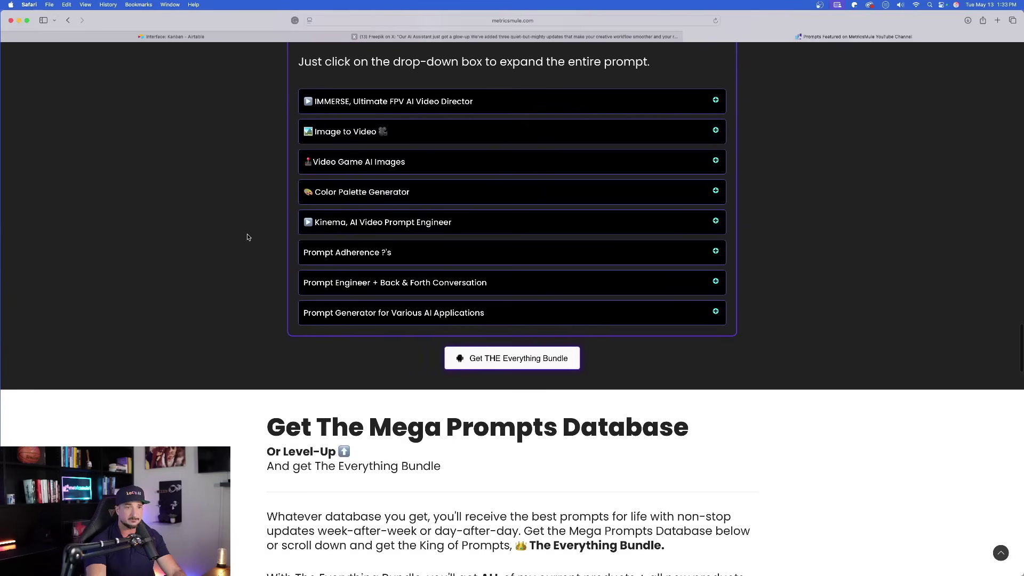
{"action": "scroll", "coordinate": [320, 245], "scroll_direction": "up", "scroll_amount": 1}
{"action": "left_click", "coordinate": [315, 216]}
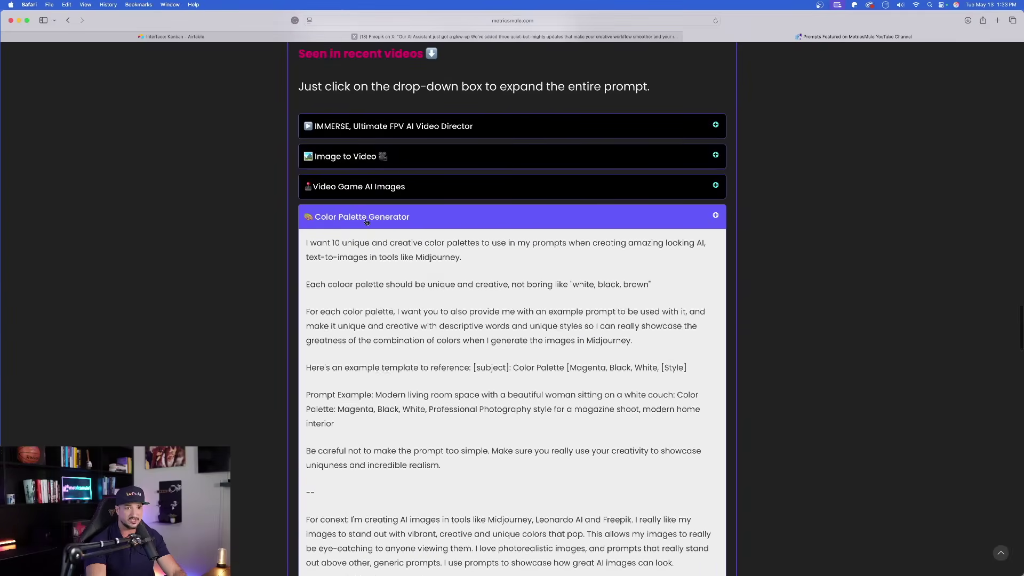
{"action": "scroll", "coordinate": [338, 208], "scroll_direction": "down", "scroll_amount": 2}
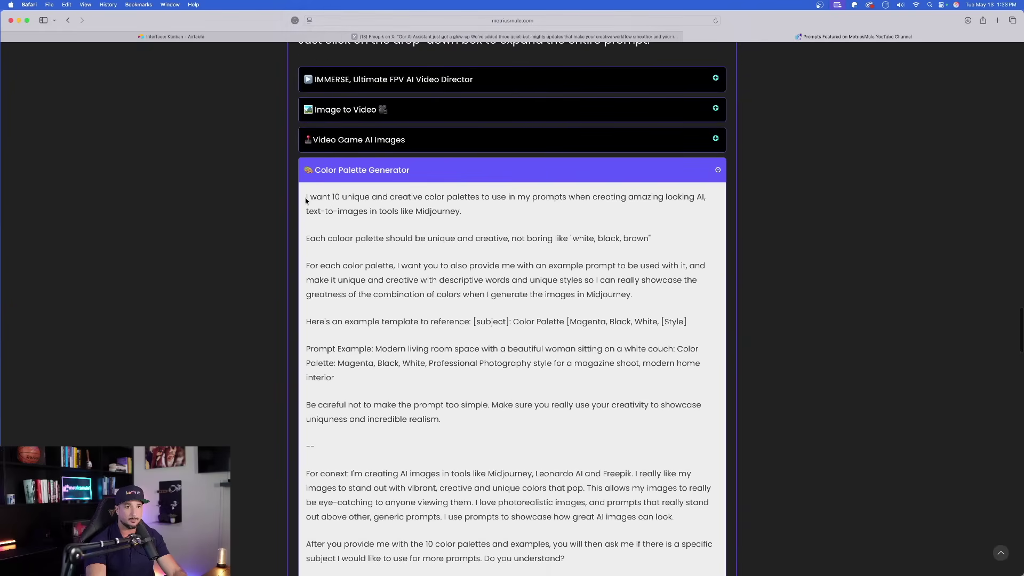
{"action": "left_click_drag", "start_coordinate": [307, 197], "coordinate": [583, 441]}
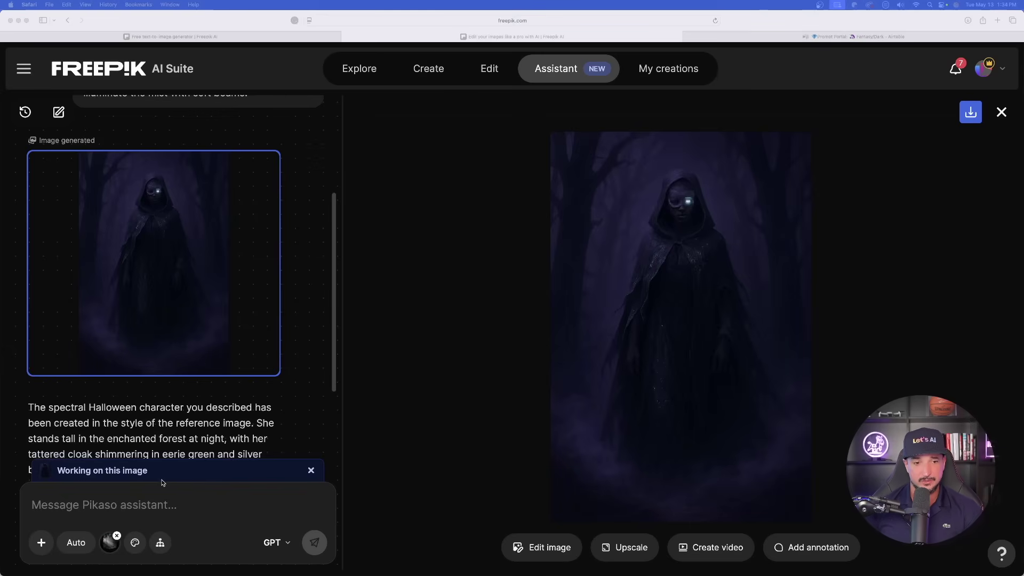
- Send the Assistant the follow-up 'change aspect ratio to 16:9' for the Halloween image
{"action": "left_click", "coordinate": [129, 508]}
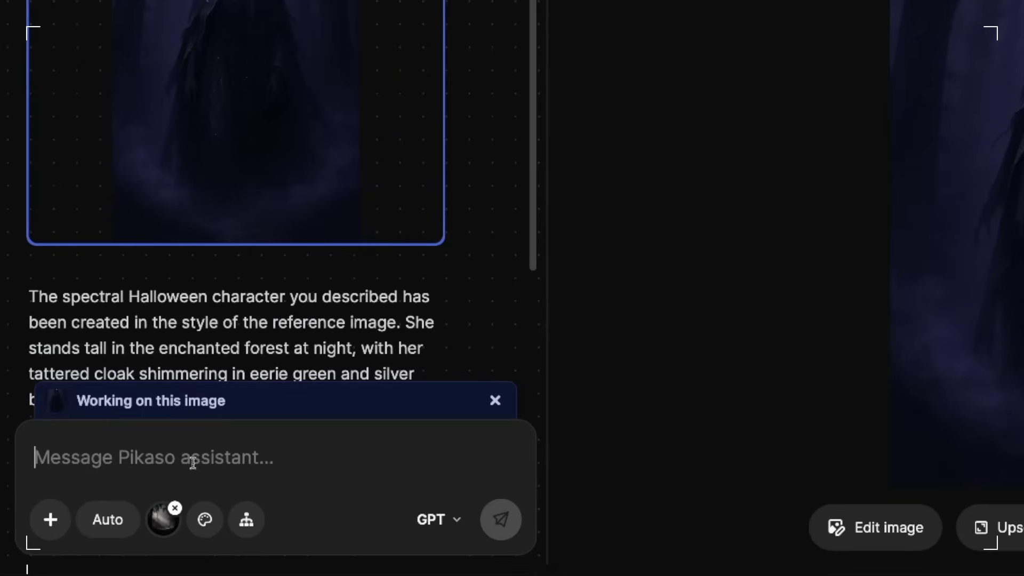
{"action": "type", "text": "change aspect ratio to 16:9"}
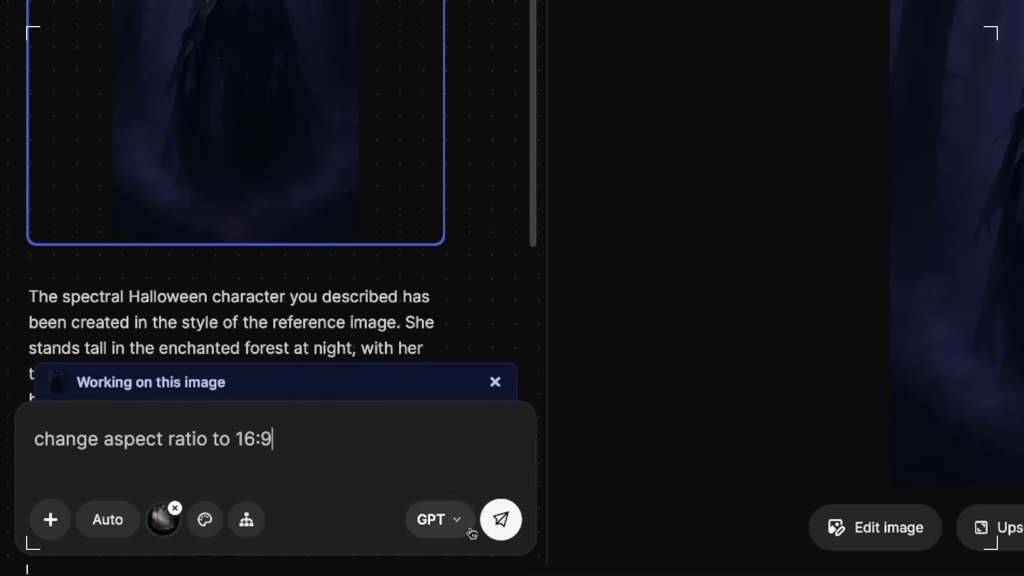
{"action": "left_click", "coordinate": [494, 512]}
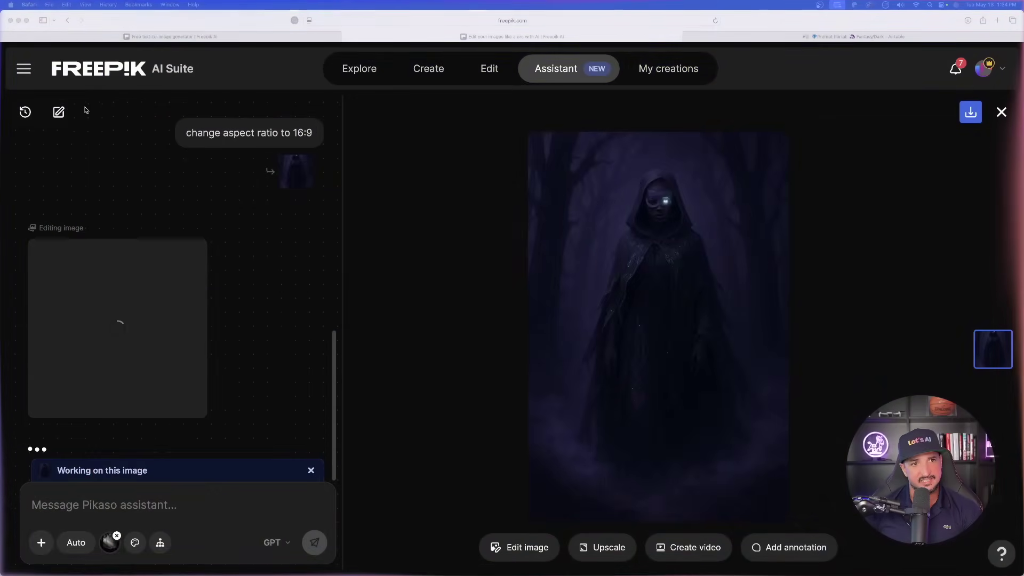
- Start a fresh Assistant chat and remove the attached style reference from the prompt
{"action": "left_click", "coordinate": [58, 112]}
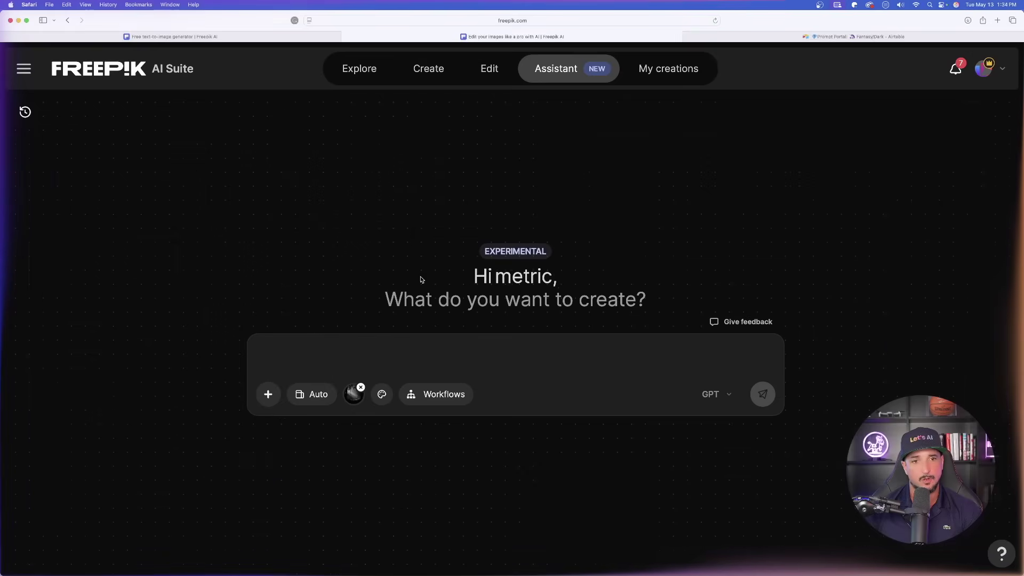
{"action": "left_click", "coordinate": [308, 356]}
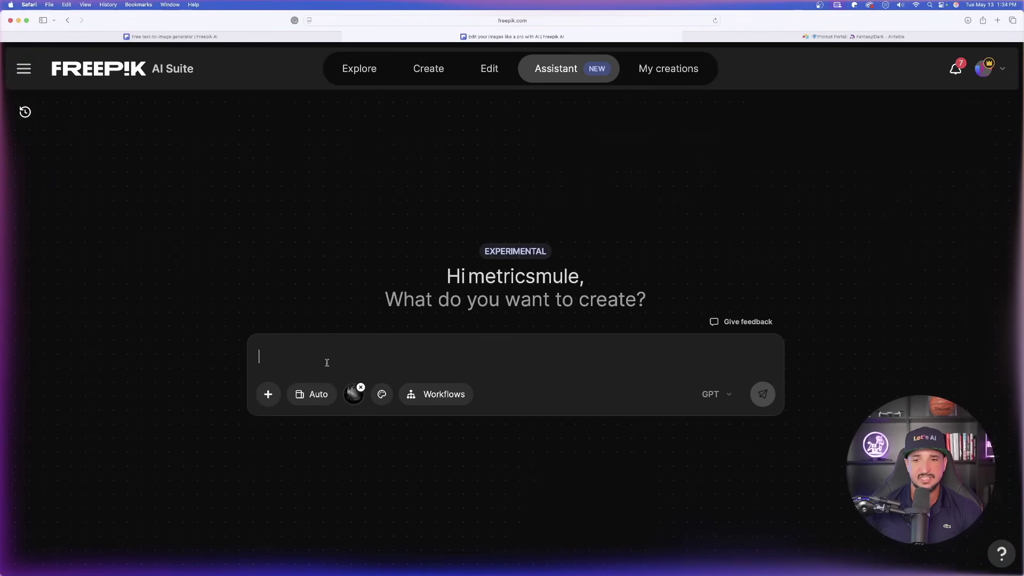
{"action": "left_click", "coordinate": [361, 387]}
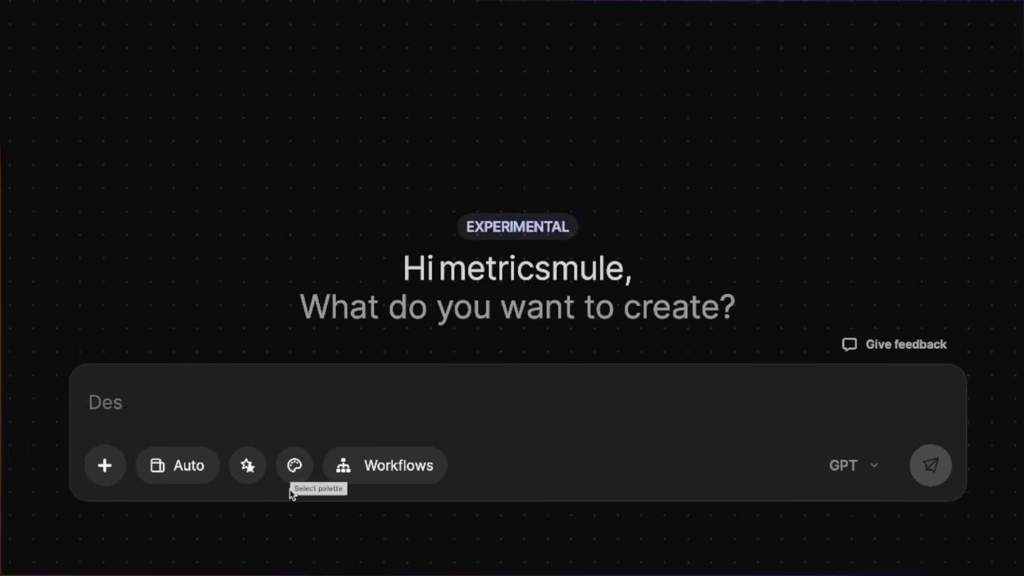
- Browse the colour Palettes window, then close it without creating a palette
{"action": "left_click", "coordinate": [295, 466]}
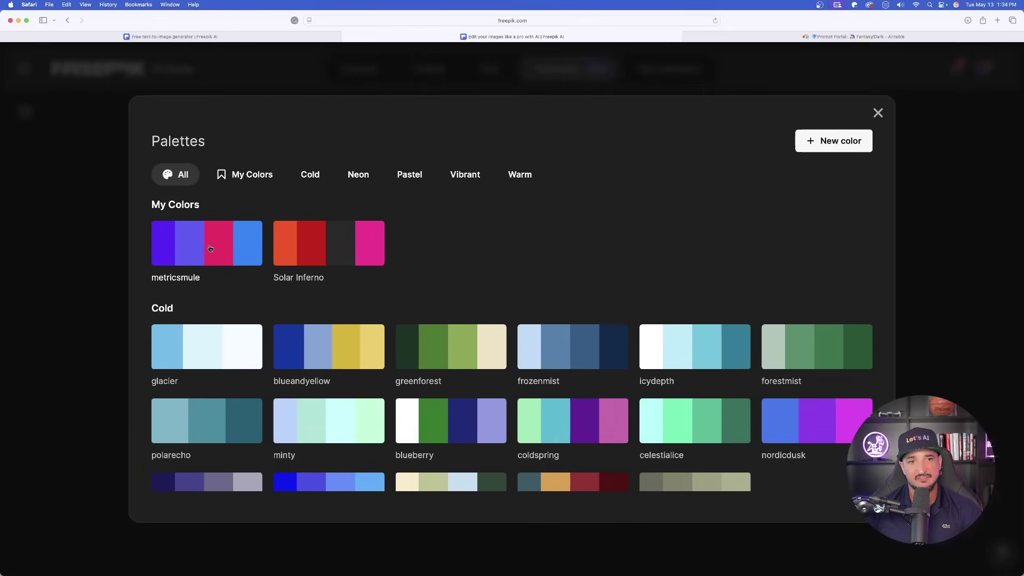
{"action": "scroll", "coordinate": [272, 249], "scroll_direction": "down", "scroll_amount": 15}
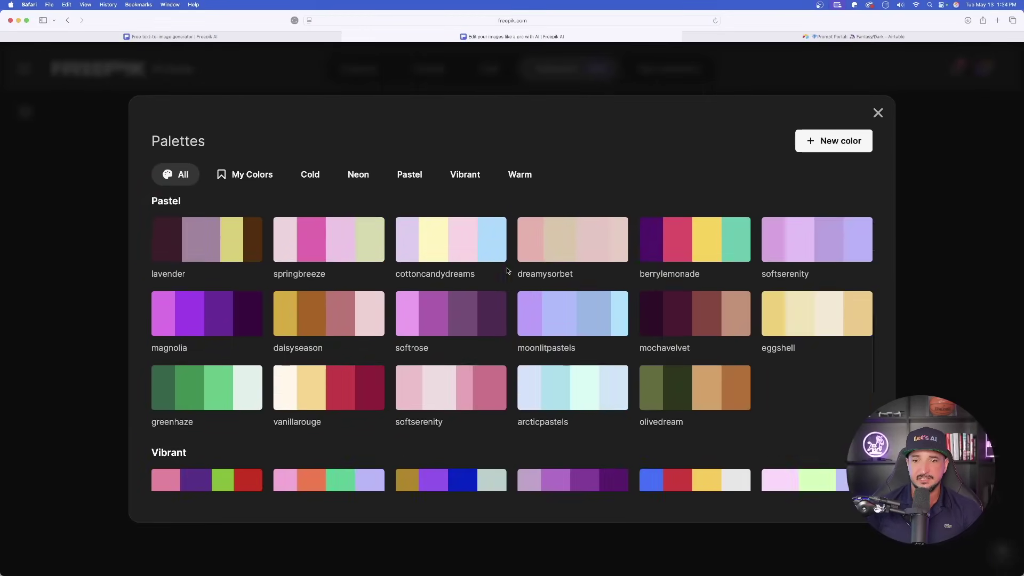
{"action": "scroll", "coordinate": [487, 265], "scroll_direction": "down", "scroll_amount": 3}
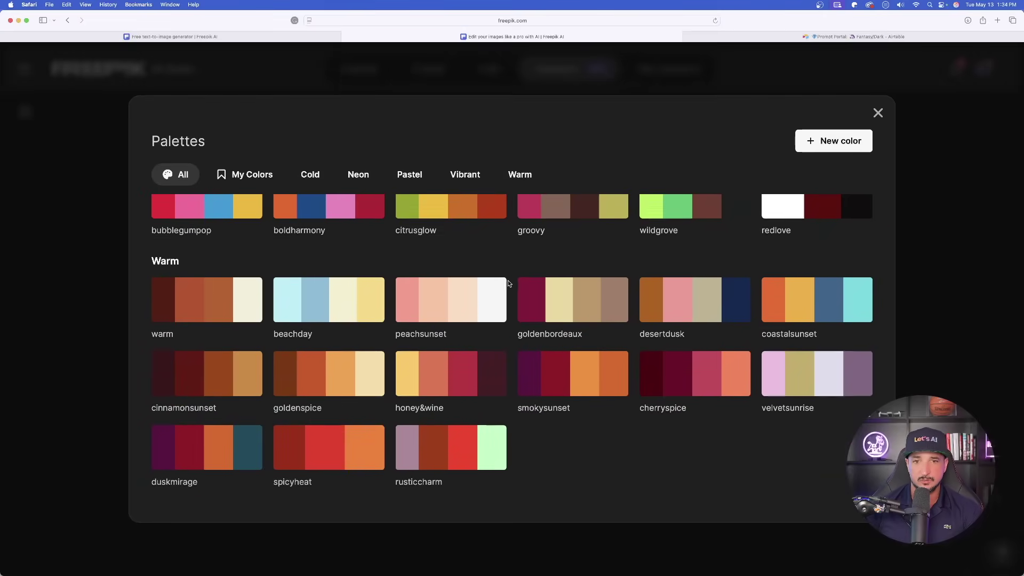
{"action": "scroll", "coordinate": [501, 283], "scroll_direction": "up", "scroll_amount": 15}
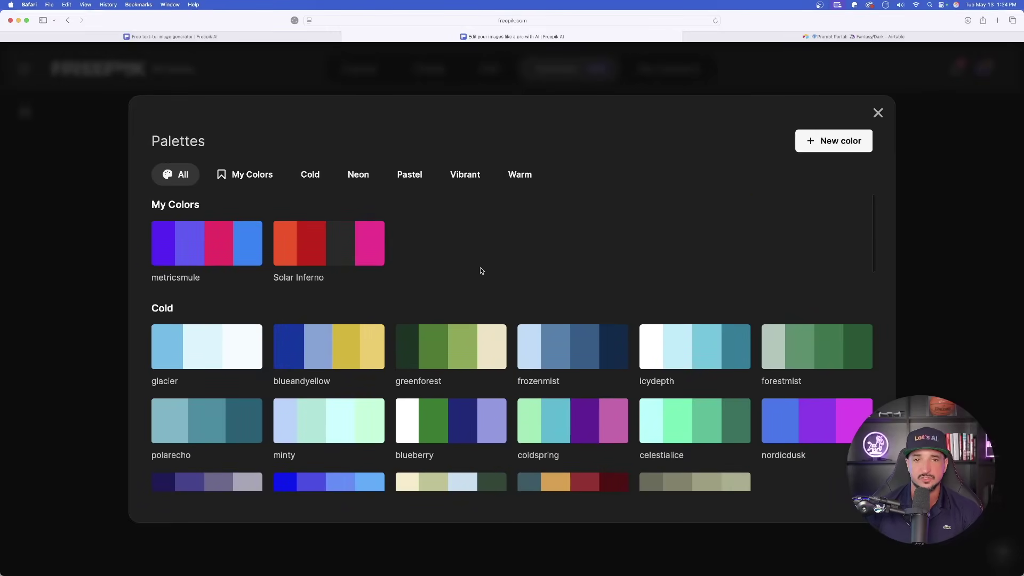
{"action": "left_click", "coordinate": [840, 142]}
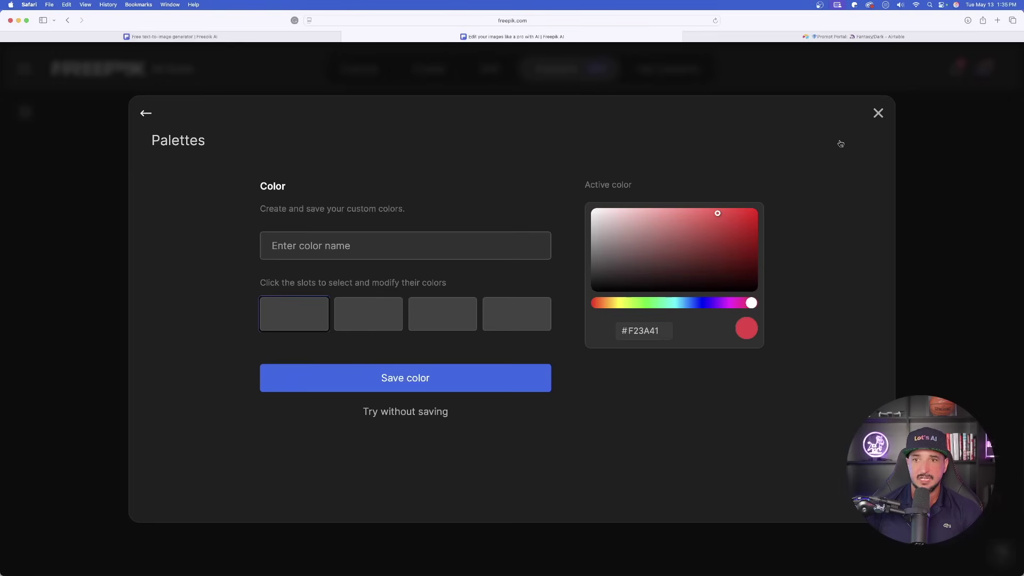
{"action": "left_click", "coordinate": [879, 113]}
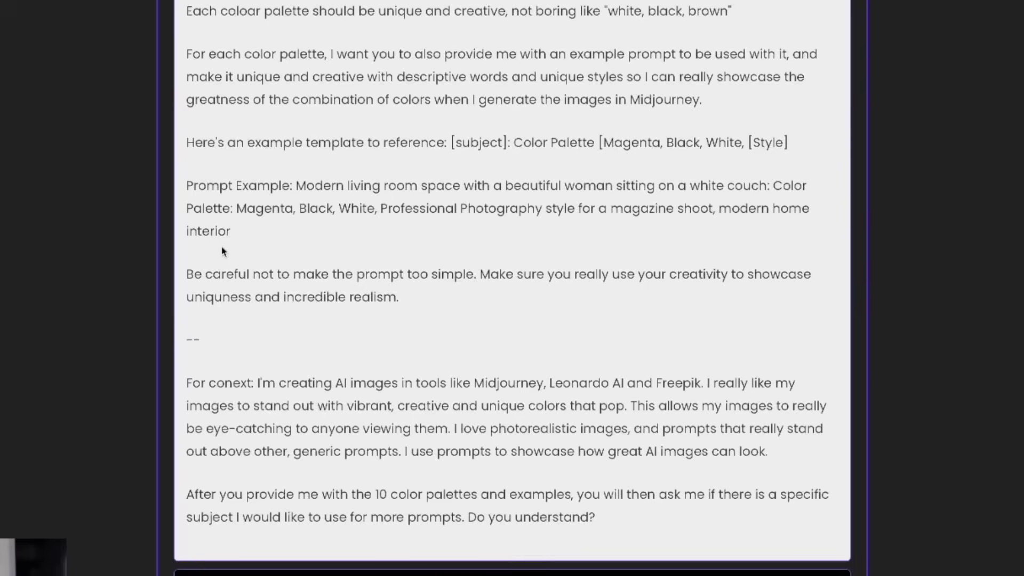
- Send the pasted Color Palette Generator prompt asking for 10 unique palettes with examples
{"action": "scroll", "coordinate": [267, 236], "scroll_direction": "up", "scroll_amount": 10}
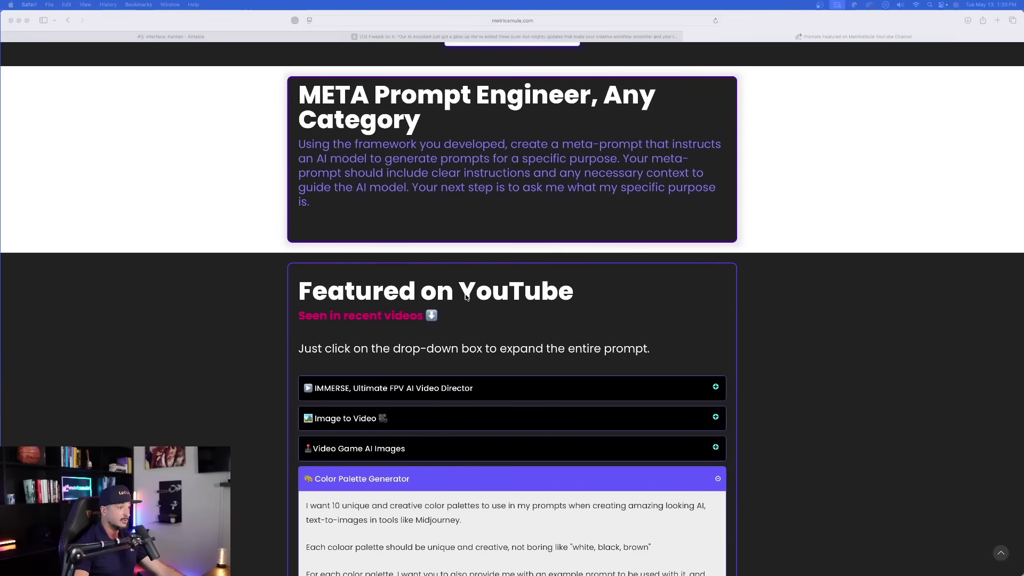
{"action": "scroll", "coordinate": [466, 297], "scroll_direction": "down", "scroll_amount": 1}
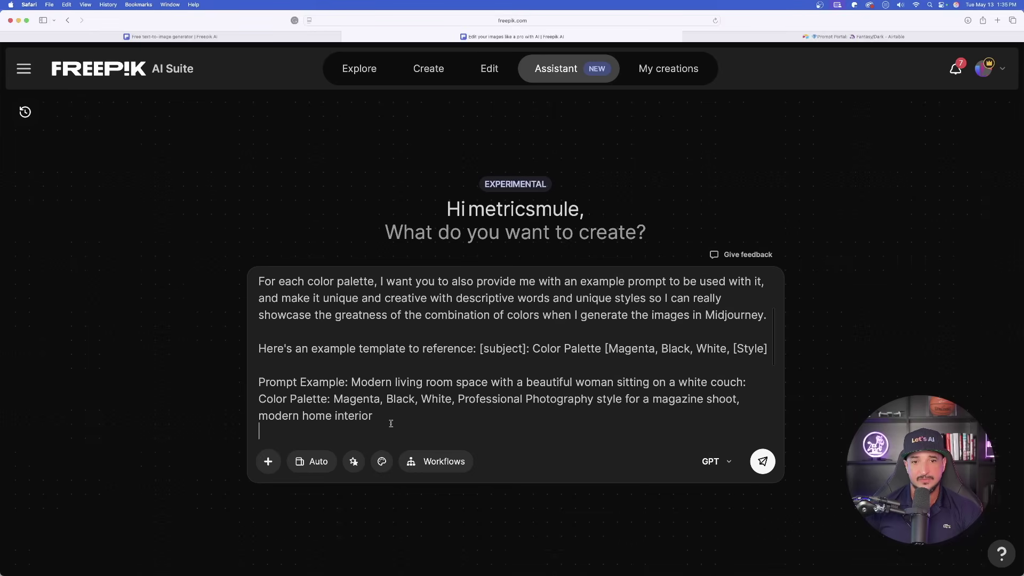
{"action": "left_click", "coordinate": [757, 462]}
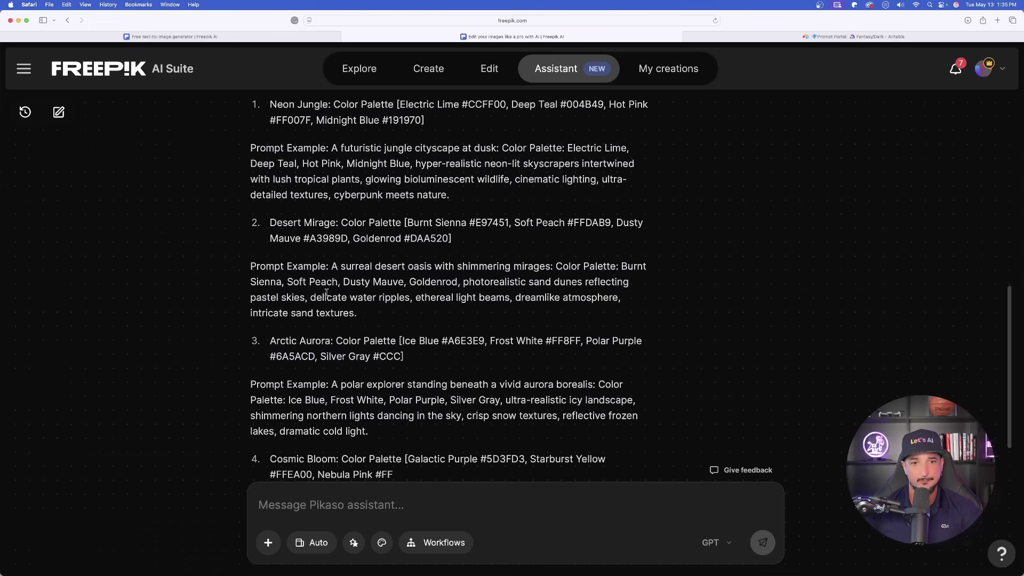
- Select the Arctic Aurora hex codes, Ice Blue A6E3E9 and Frost White, in the reply
{"action": "scroll", "coordinate": [305, 310], "scroll_direction": "up", "scroll_amount": 3}
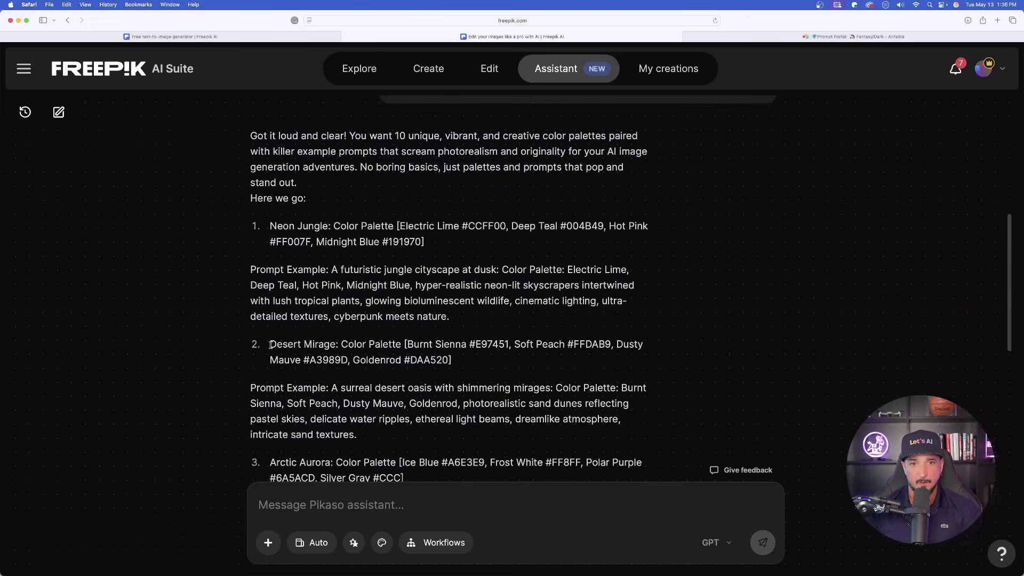
{"action": "scroll", "coordinate": [271, 345], "scroll_direction": "down", "scroll_amount": 4}
{"action": "scroll", "coordinate": [270, 289], "scroll_direction": "down", "scroll_amount": 4}
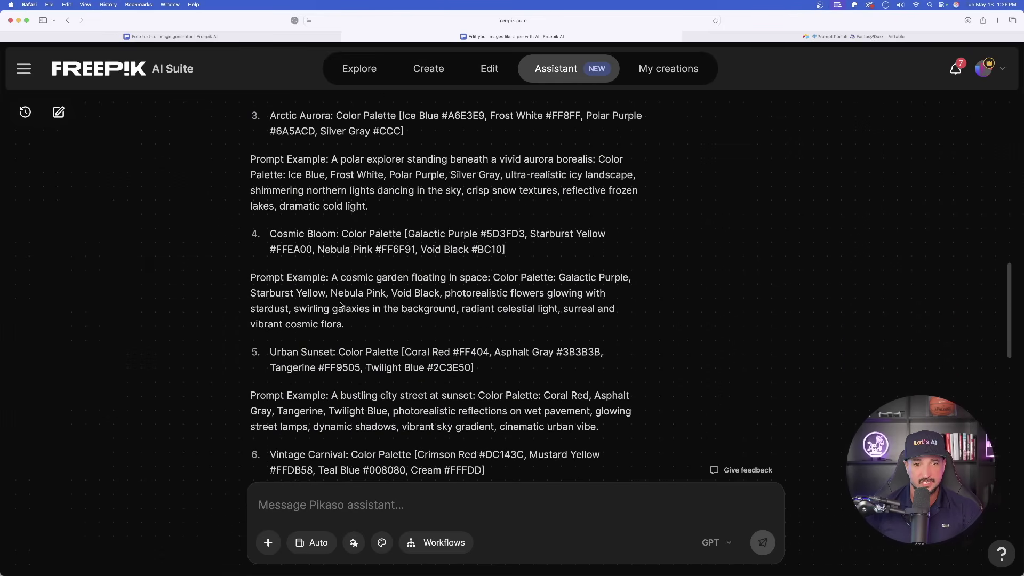
{"action": "scroll", "coordinate": [339, 305], "scroll_direction": "up", "scroll_amount": 2}
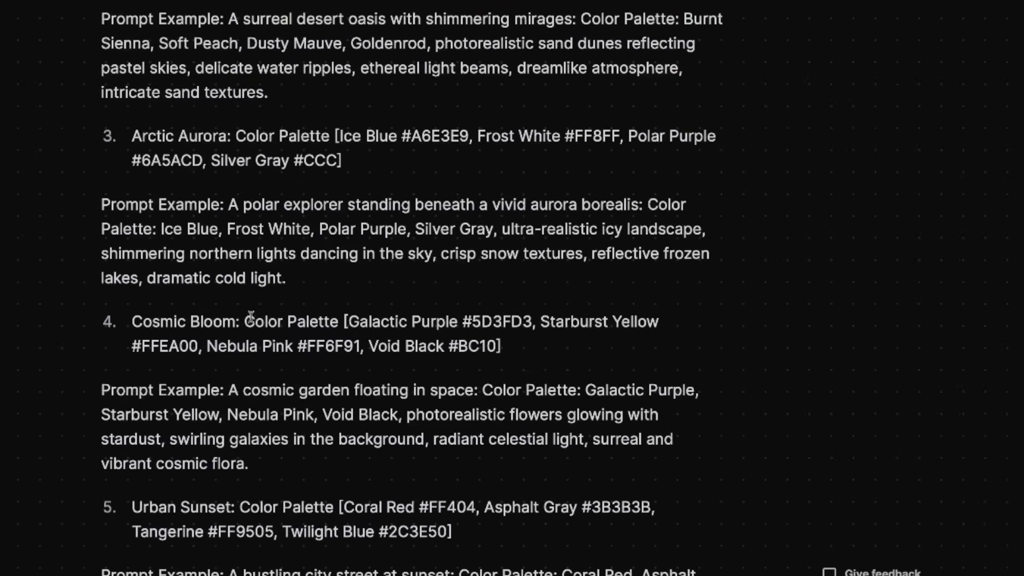
{"action": "scroll", "coordinate": [250, 316], "scroll_direction": "up", "scroll_amount": 2}
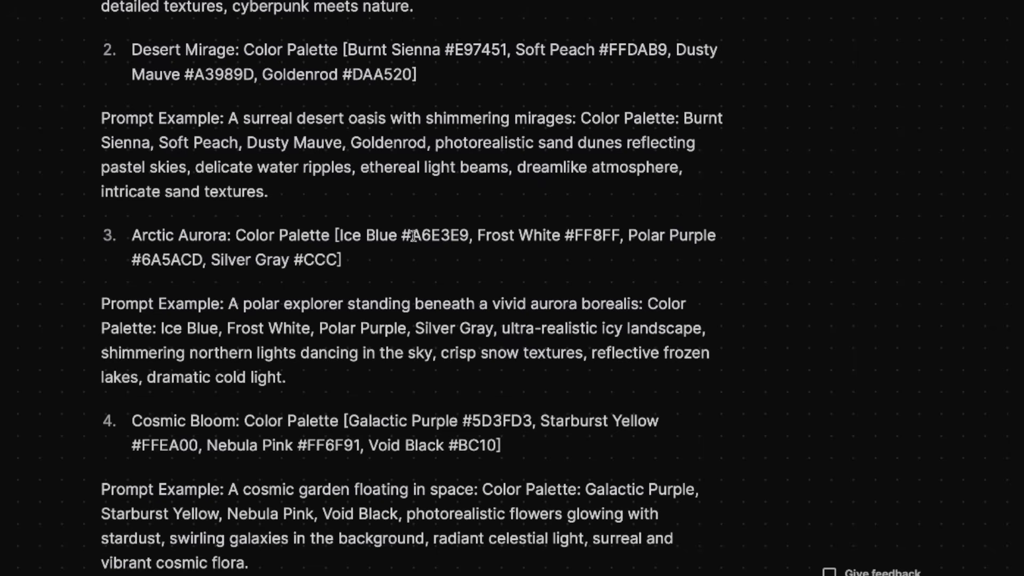
{"action": "left_click_drag", "start_coordinate": [412, 235], "coordinate": [467, 235]}
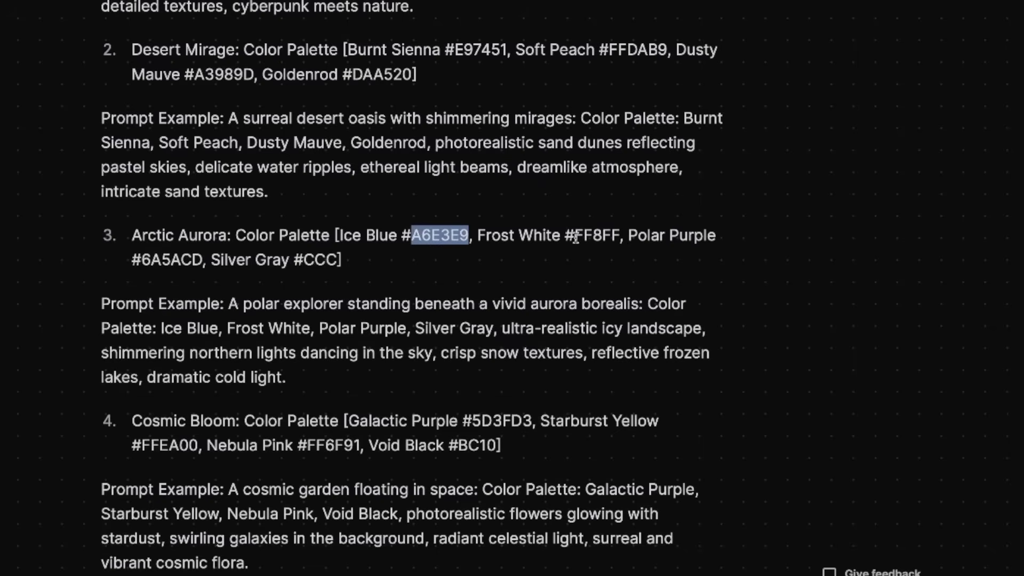
{"action": "left_click_drag", "start_coordinate": [575, 236], "coordinate": [607, 236]}
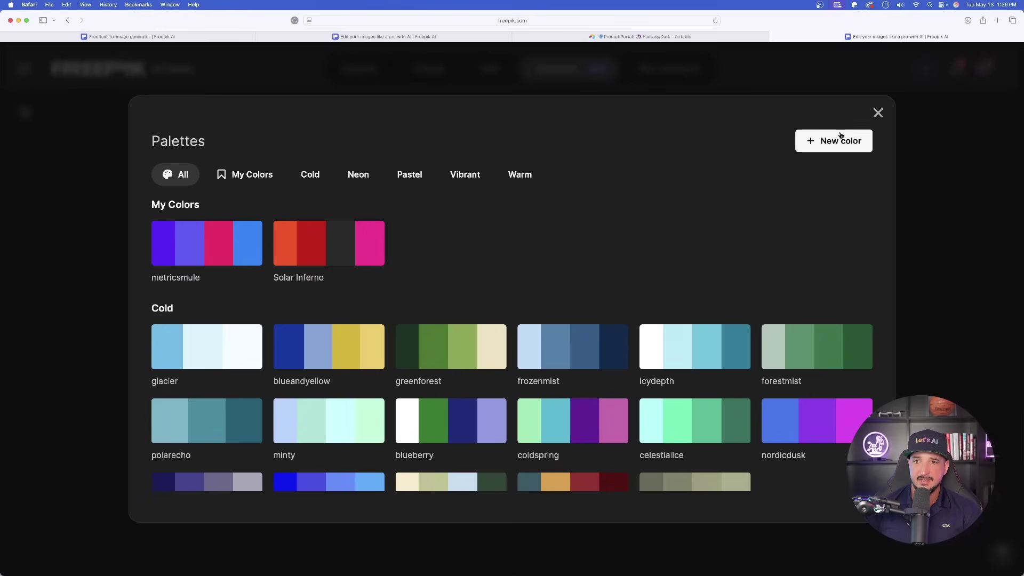
- Start a new palette named Artic Aurora with #FFF8FF and Polar Purple #6A5ACD slots
{"action": "left_click", "coordinate": [834, 140]}
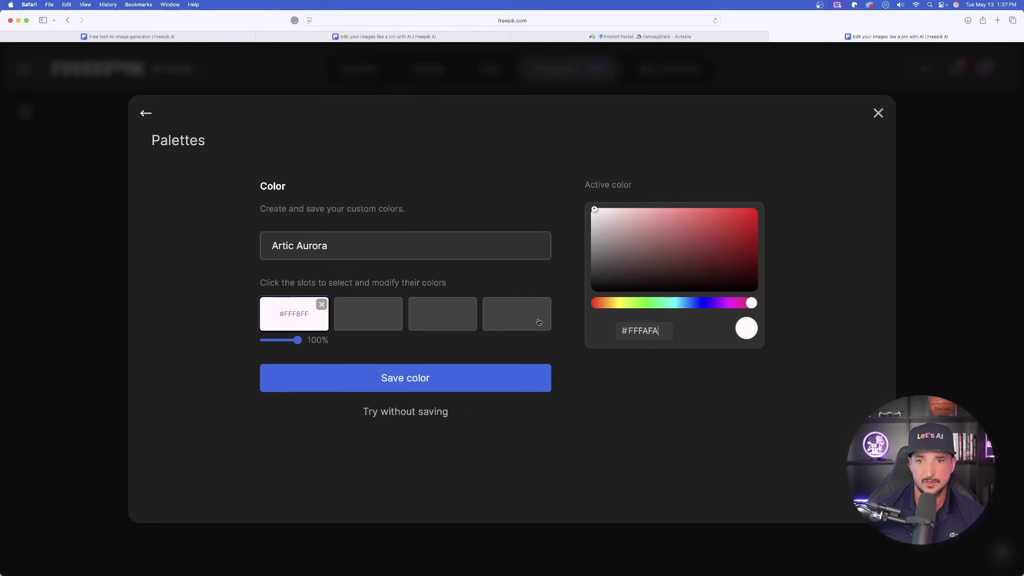
{"action": "left_click", "coordinate": [413, 35]}
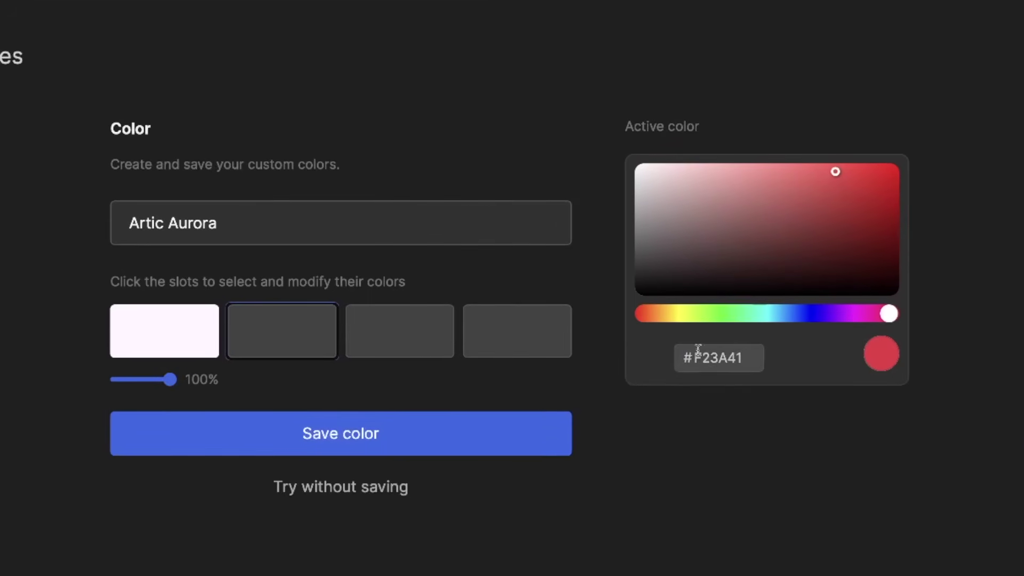
{"action": "type", "text": "CD5B5F"}
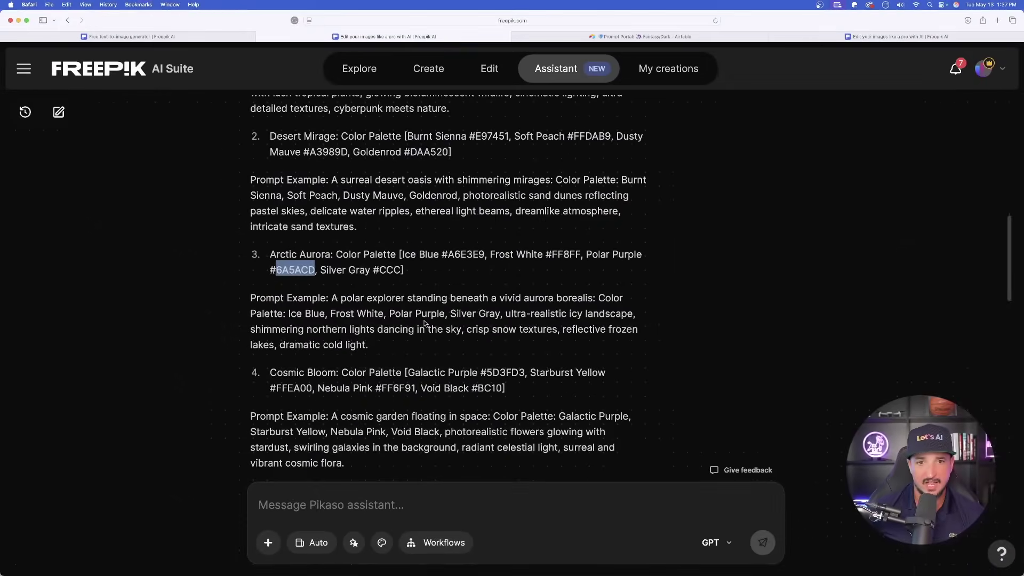
{"action": "left_click_drag", "start_coordinate": [418, 377], "coordinate": [423, 393]}
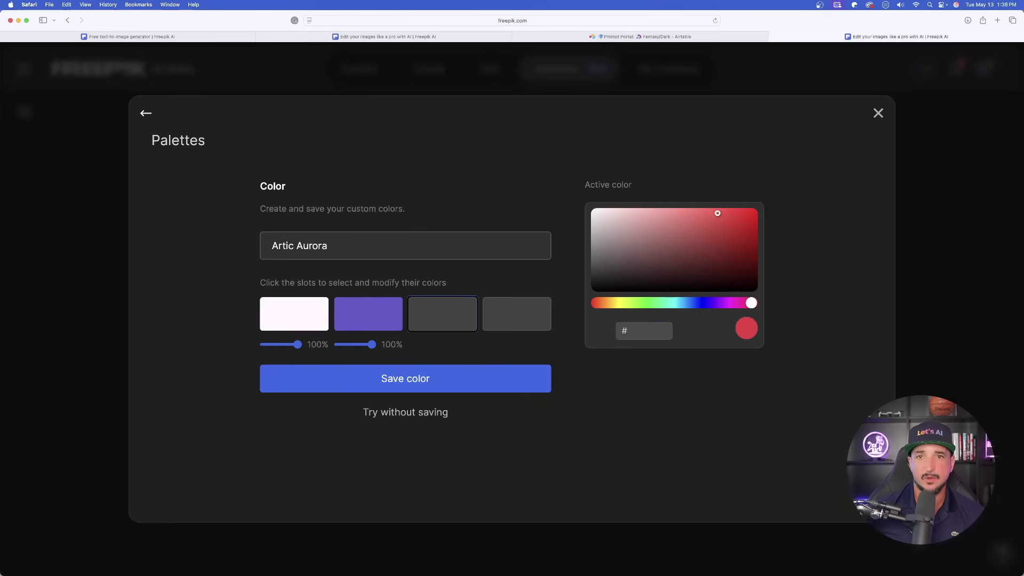
- Tune the third slot to cyan #3ADBF2 and save the Artic Aurora palette
{"action": "left_click", "coordinate": [620, 326]}
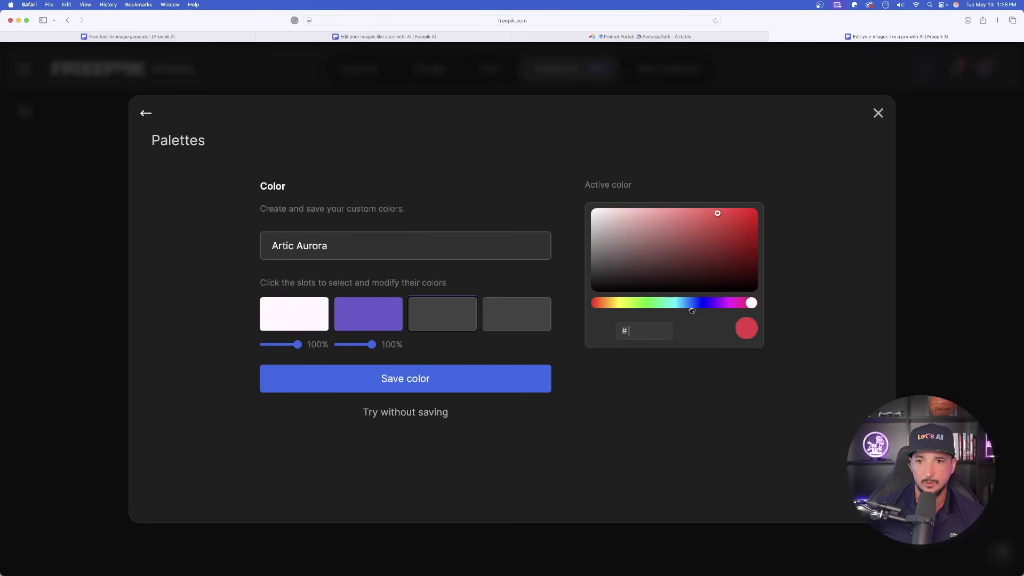
{"action": "mouse_move", "coordinate": [692, 309]}
{"action": "left_mouse_down"}
{"action": "mouse_move", "coordinate": [649, 306]}
{"action": "mouse_move", "coordinate": [674, 307]}
{"action": "left_mouse_up"}
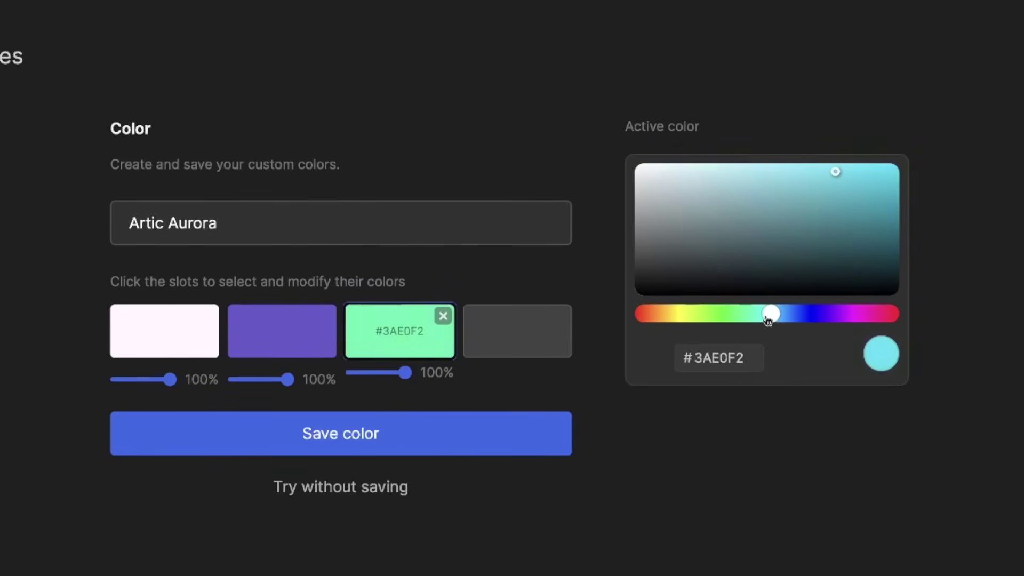
{"action": "left_click_drag", "start_coordinate": [767, 320], "coordinate": [766, 320]}
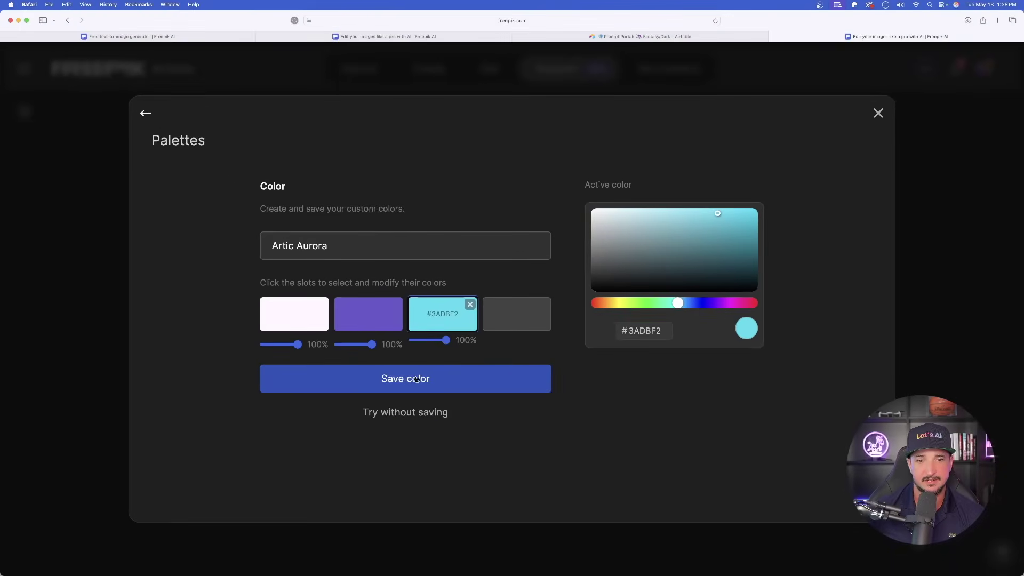
{"action": "left_click", "coordinate": [343, 437]}
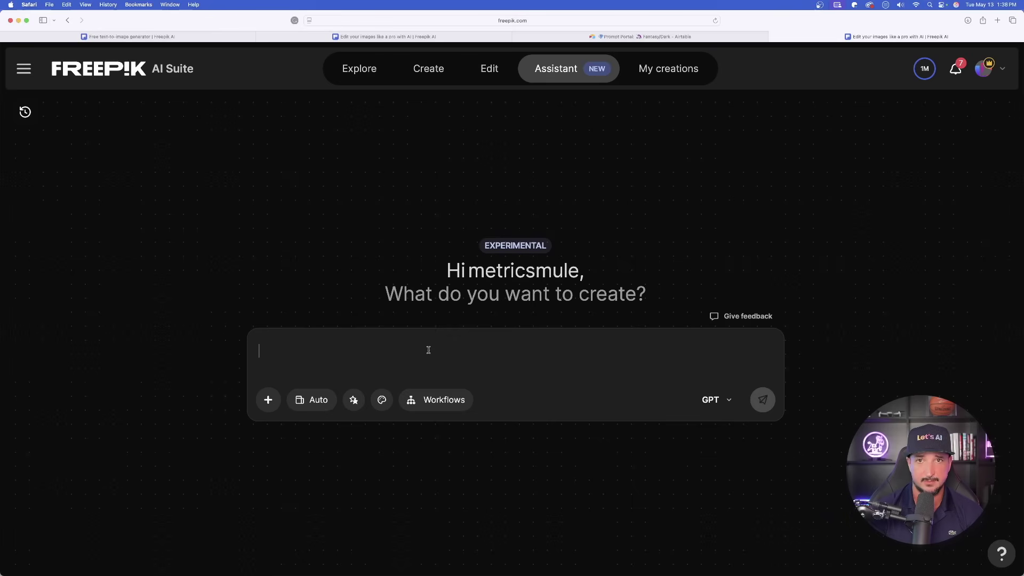
- Paste the astronaut-lost-in-an-interstellar-world prompt and apply the Artic Aurora palette to it
{"action": "type", "text": "astronaut lost in an interstellar world"}
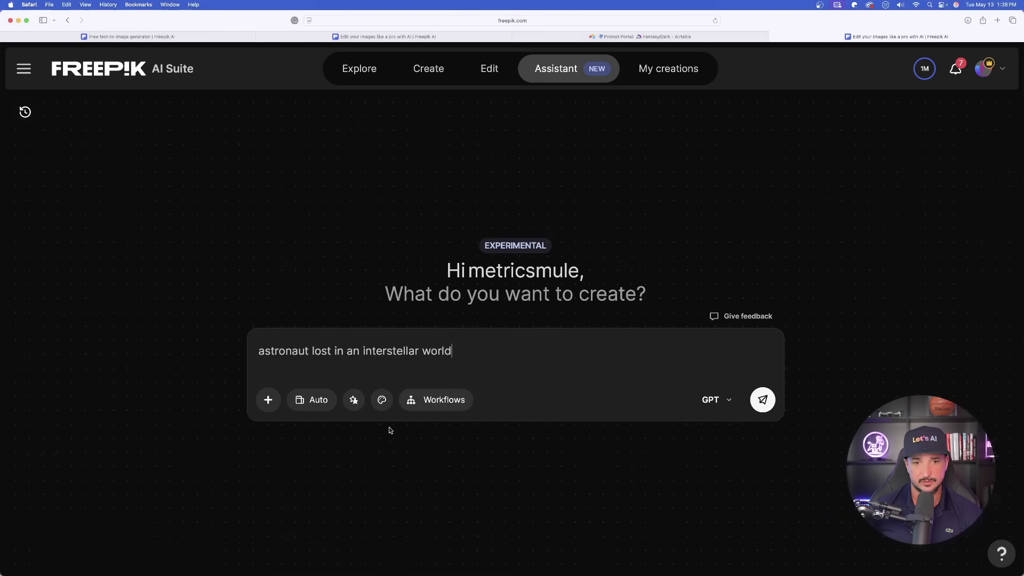
{"action": "left_click", "coordinate": [383, 400]}
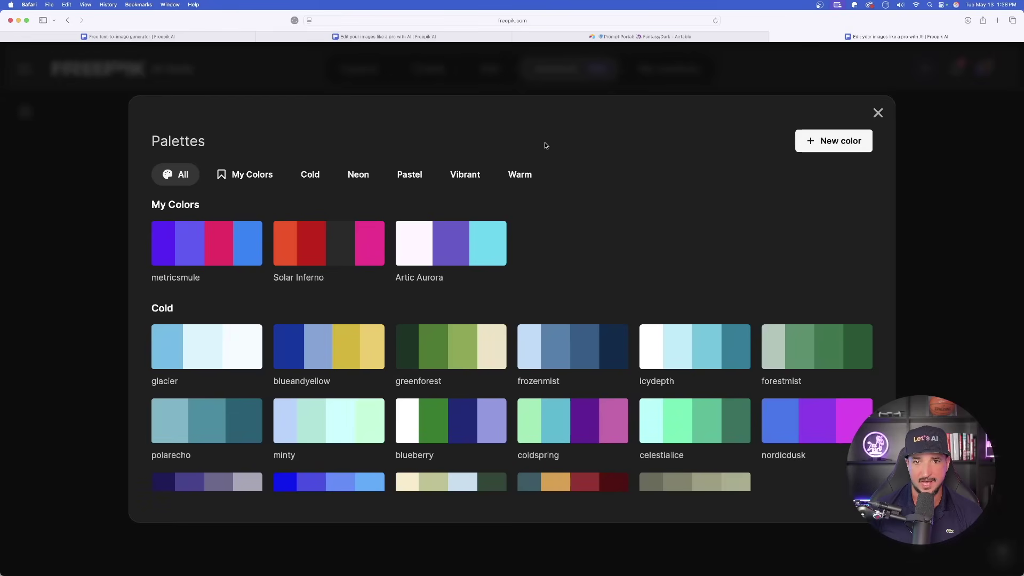
{"action": "left_click", "coordinate": [482, 243]}
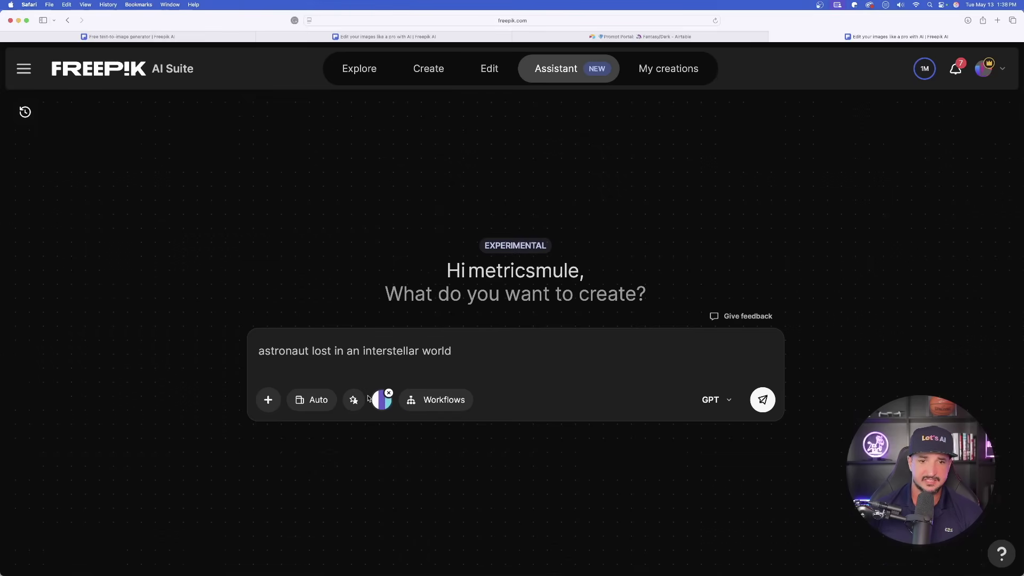
- Pick a style for the astronaut image and send the prompt to the Assistant
{"action": "left_click", "coordinate": [349, 403]}
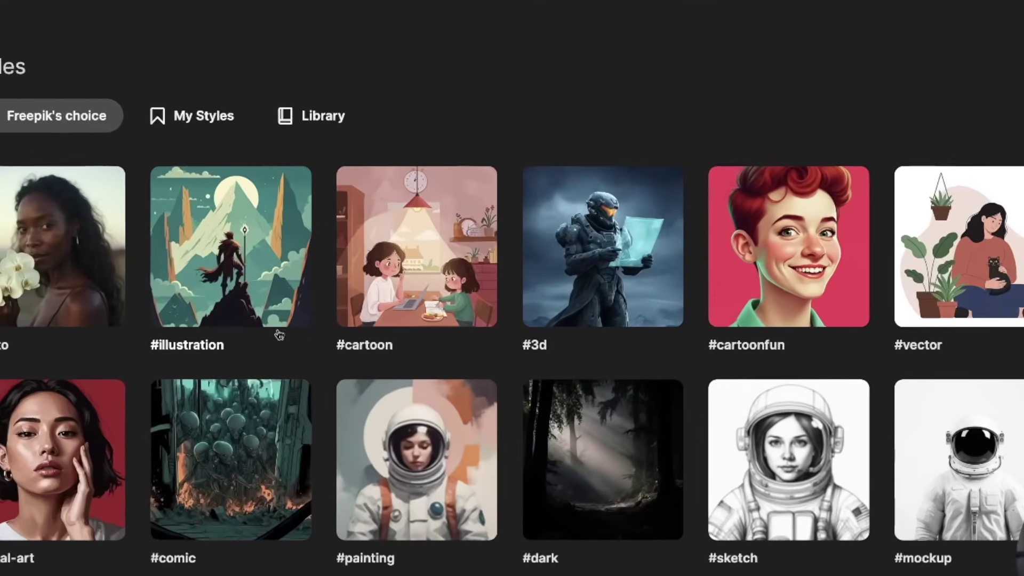
{"action": "left_click", "coordinate": [360, 397]}
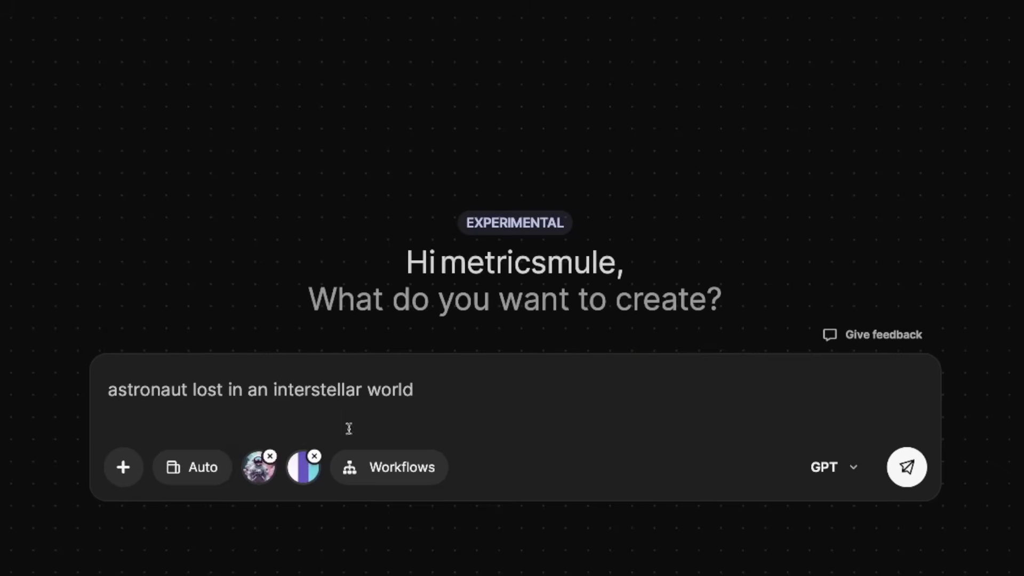
{"action": "triple_click", "coordinate": [464, 377]}
{"action": "left_click", "coordinate": [534, 392]}
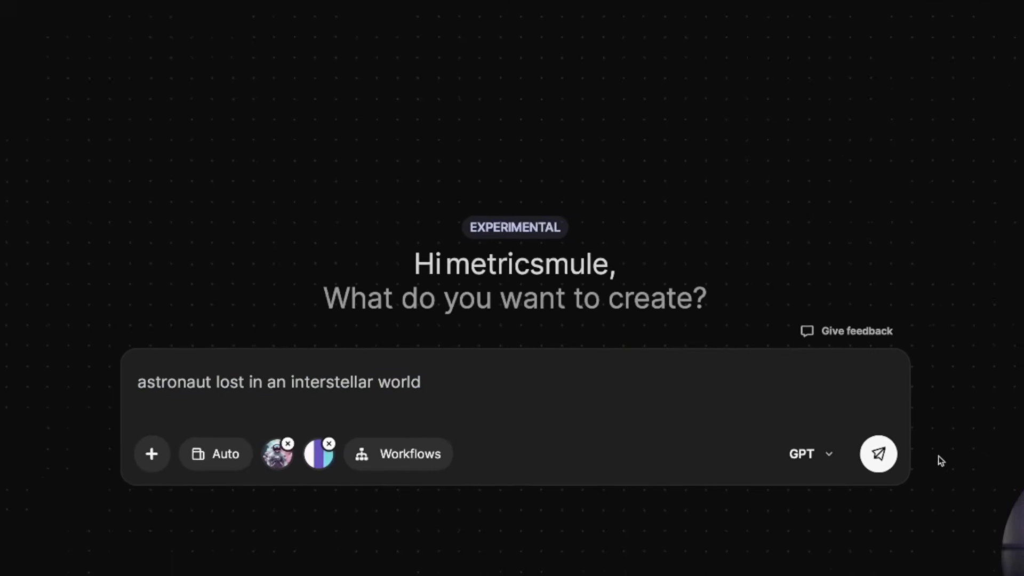
{"action": "key", "text": "Return"}
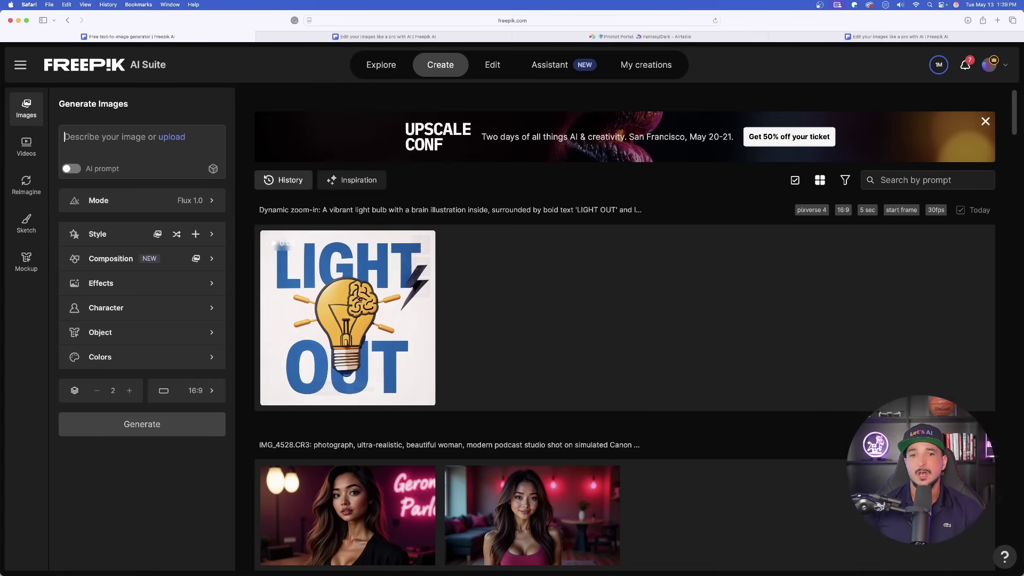
- Open the LIGHT OUT poster video in the viewer and play it
{"action": "left_click", "coordinate": [376, 310]}
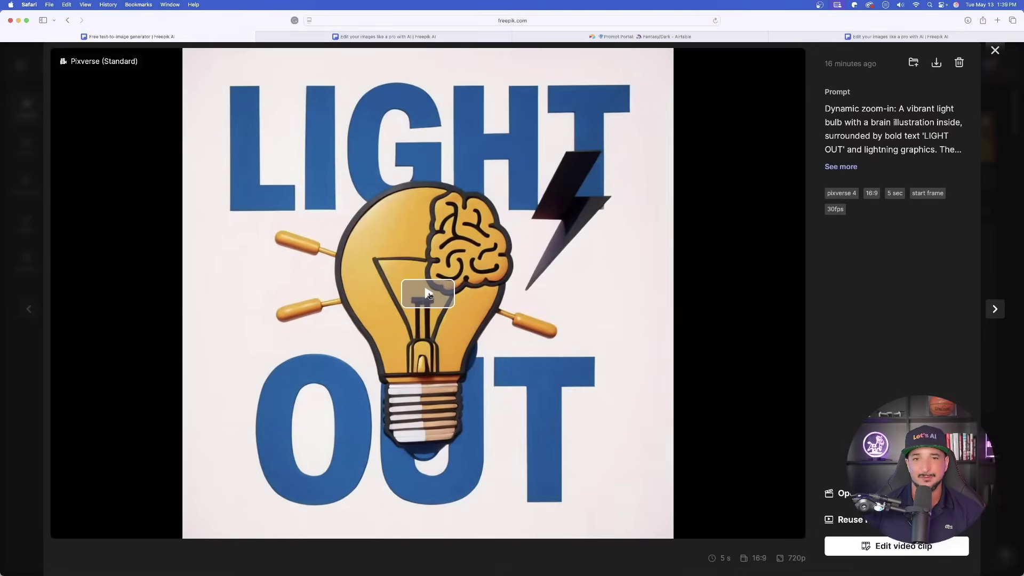
{"action": "left_click", "coordinate": [429, 295]}
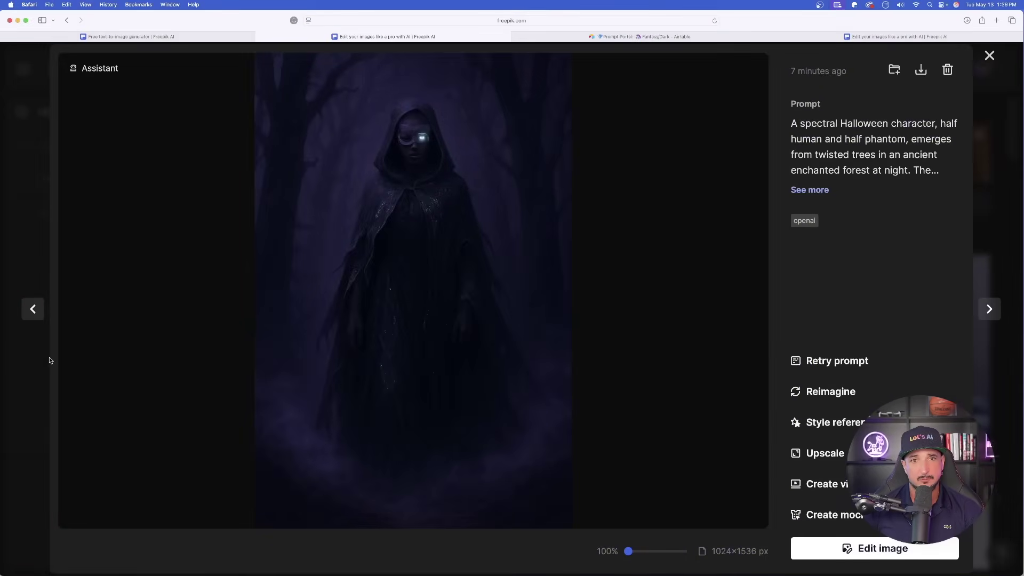
- Step back in the viewer to show the 16:9 hooded spectral figure variant
{"action": "left_click", "coordinate": [33, 309]}
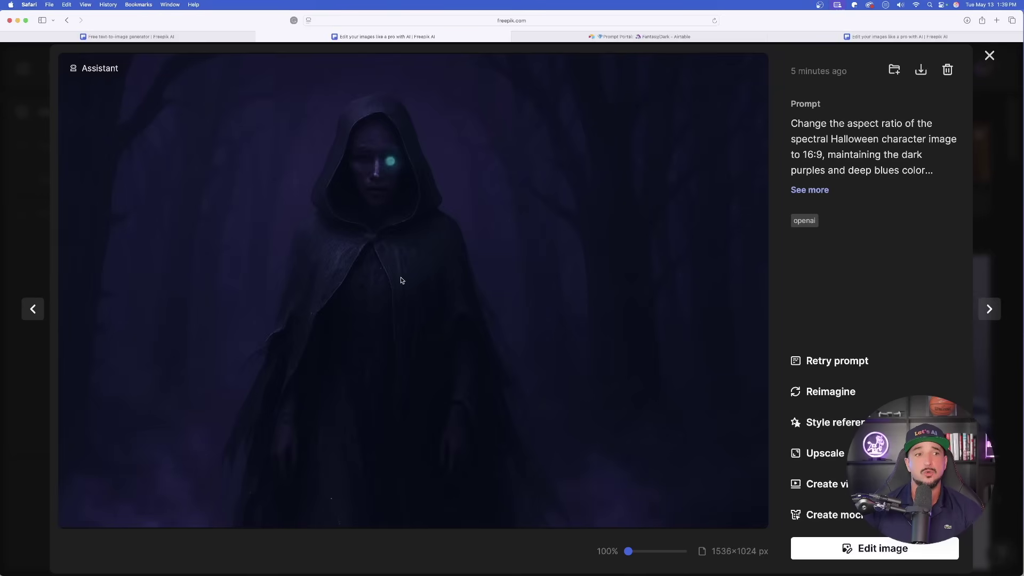